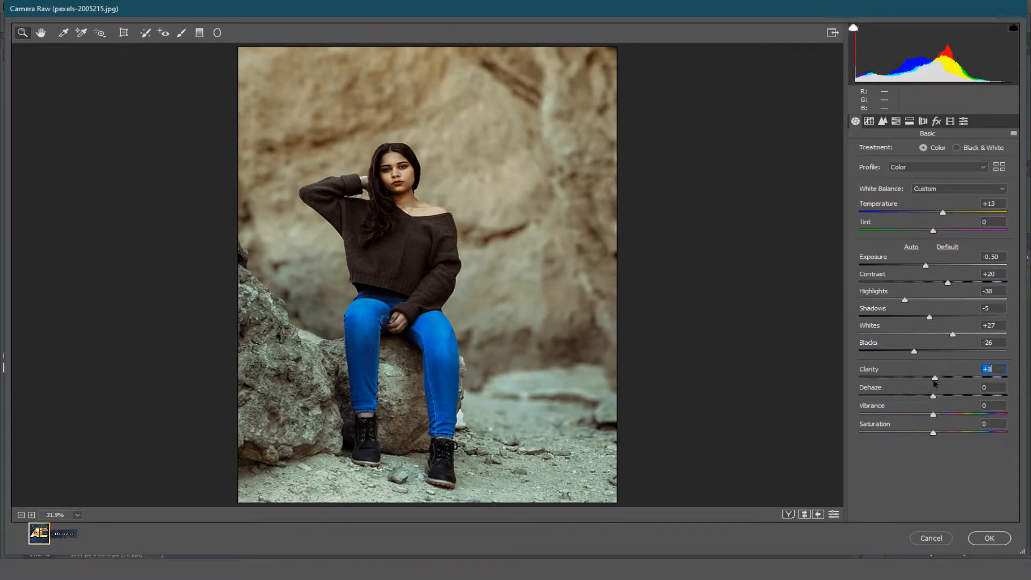
- Set the portrait's vibrance to -8 and saturation to +8
{"action": "left_click_drag", "start_coordinate": [934, 414], "coordinate": [947, 429]}
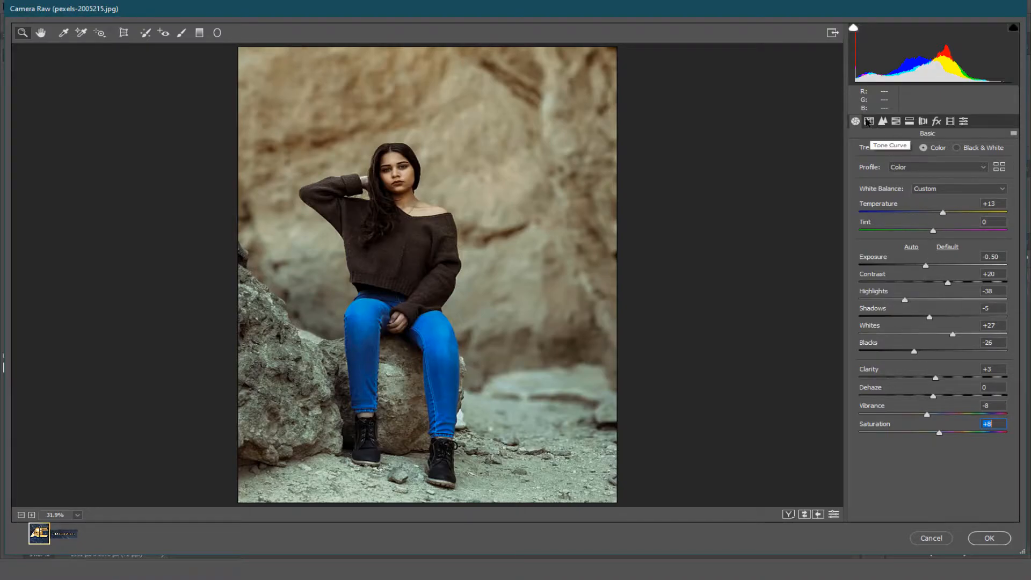
- Add shadow, midtone and highlight points to the RGB point curve, with the midtone at input 133, output 132, and slightly lift the black point
{"action": "left_click", "coordinate": [868, 122]}
{"action": "left_click", "coordinate": [892, 309]}
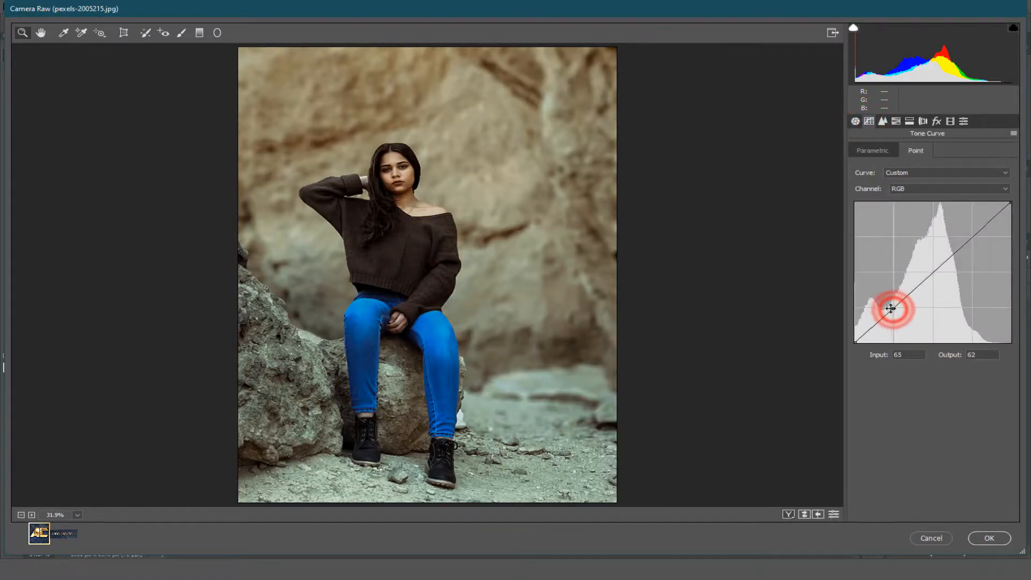
{"action": "left_click", "coordinate": [932, 272]}
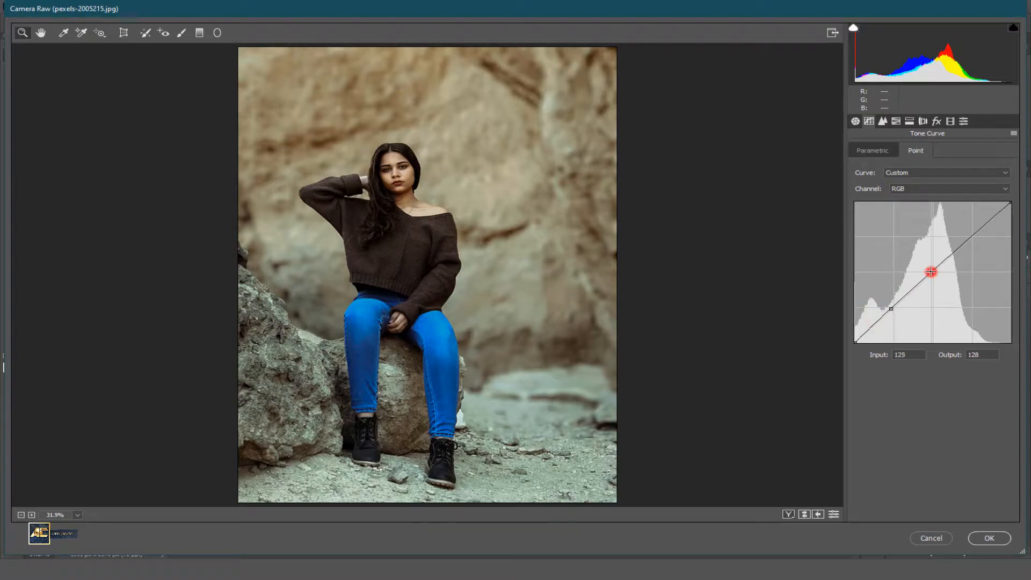
{"action": "left_click", "coordinate": [973, 238]}
{"action": "left_click_drag", "start_coordinate": [973, 238], "coordinate": [971, 237]}
{"action": "left_click", "coordinate": [855, 341]}
{"action": "left_click_drag", "start_coordinate": [933, 272], "coordinate": [936, 269]}
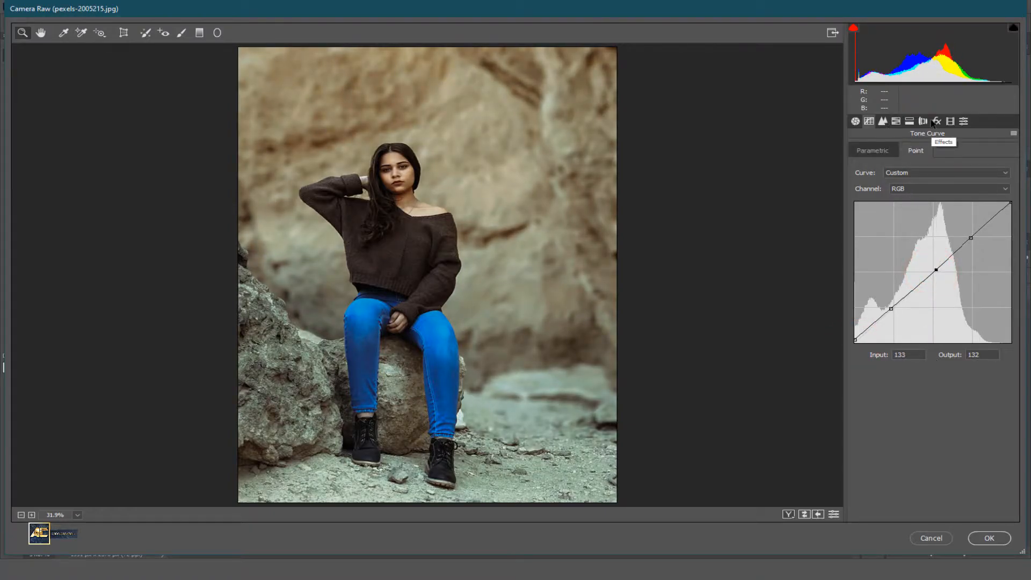
- Set the HSL hues to Reds -85, Oranges -17, Yellows -11, Greens -43 and Blues +3
{"action": "left_click", "coordinate": [883, 121]}
{"action": "left_click", "coordinate": [895, 121]}
{"action": "left_click", "coordinate": [863, 152]}
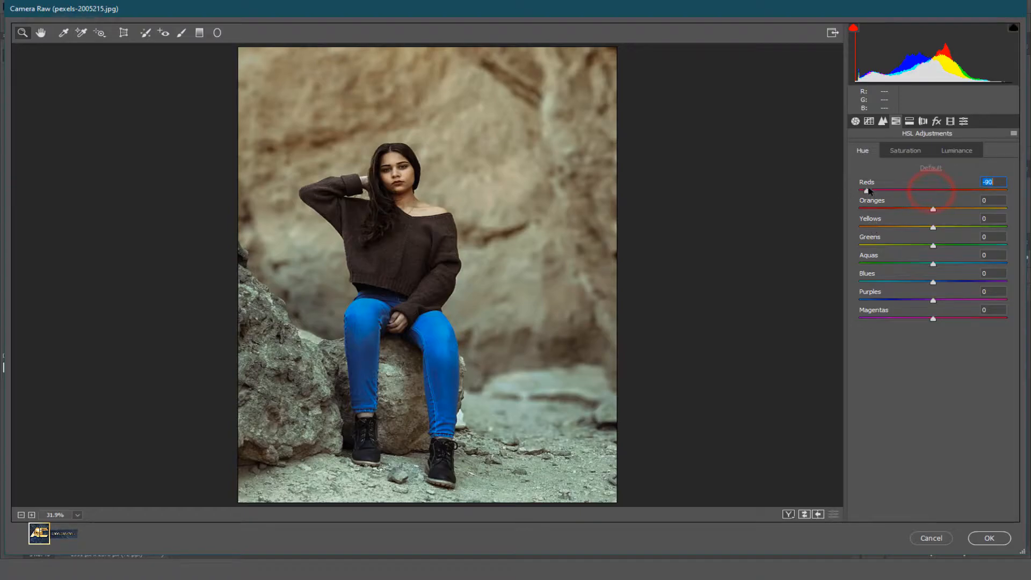
{"action": "mouse_move", "coordinate": [931, 227]}
{"action": "left_mouse_down"}
{"action": "mouse_move", "coordinate": [897, 230]}
{"action": "mouse_move", "coordinate": [925, 230]}
{"action": "left_mouse_up"}
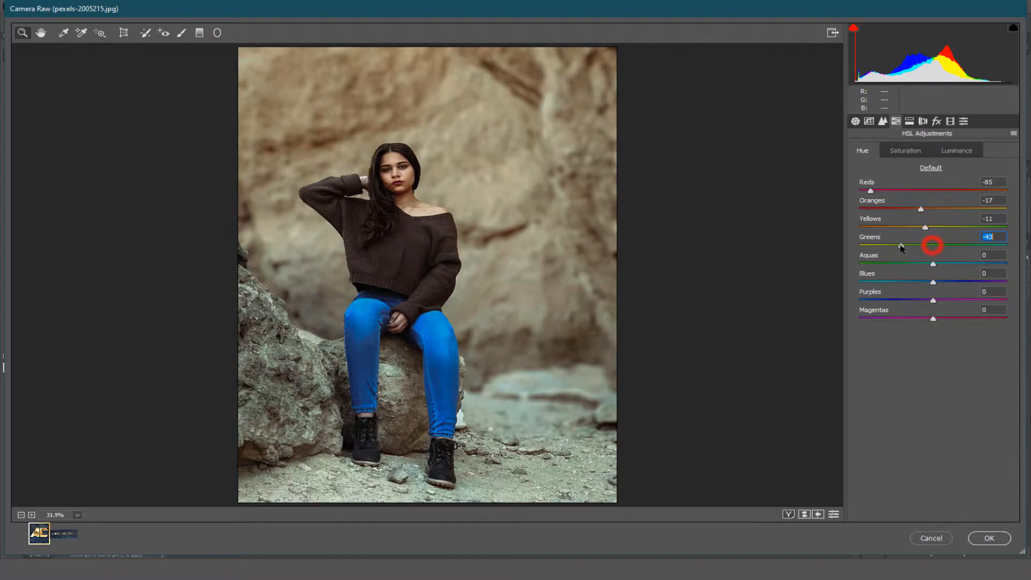
{"action": "mouse_move", "coordinate": [930, 283]}
{"action": "left_mouse_down"}
{"action": "mouse_move", "coordinate": [958, 276]}
{"action": "mouse_move", "coordinate": [934, 280]}
{"action": "left_mouse_up"}
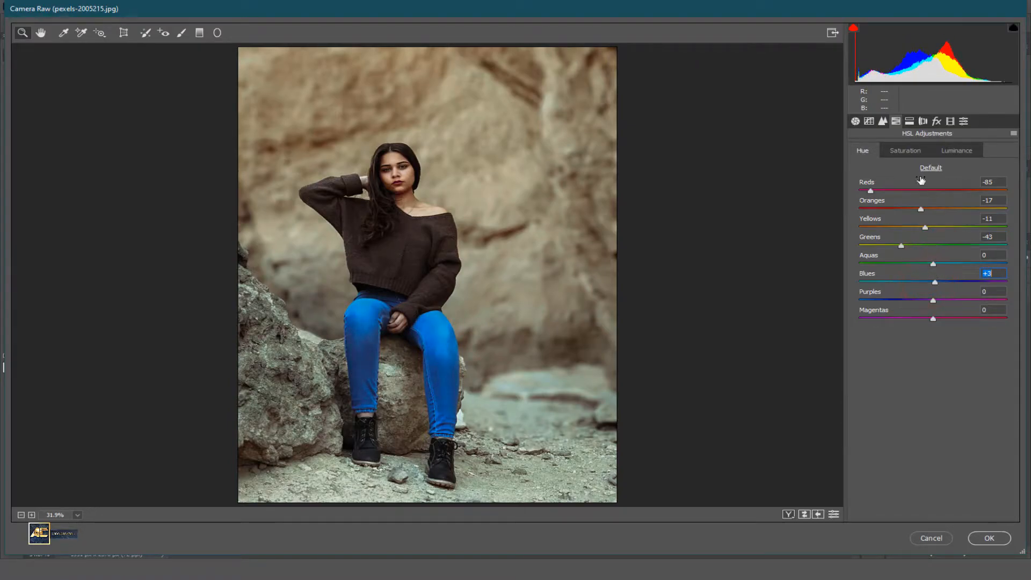
- Set the HSL saturation to Reds +25, Oranges +13, Yellows +68, Greens -59 and Blues -45
{"action": "left_click", "coordinate": [918, 152]}
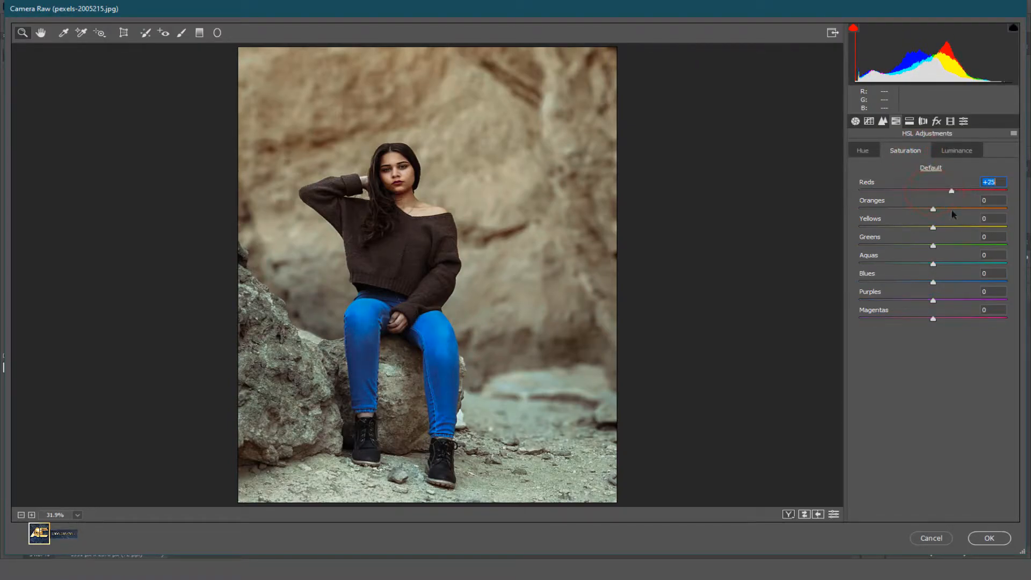
{"action": "left_click_drag", "start_coordinate": [932, 228], "coordinate": [867, 245]}
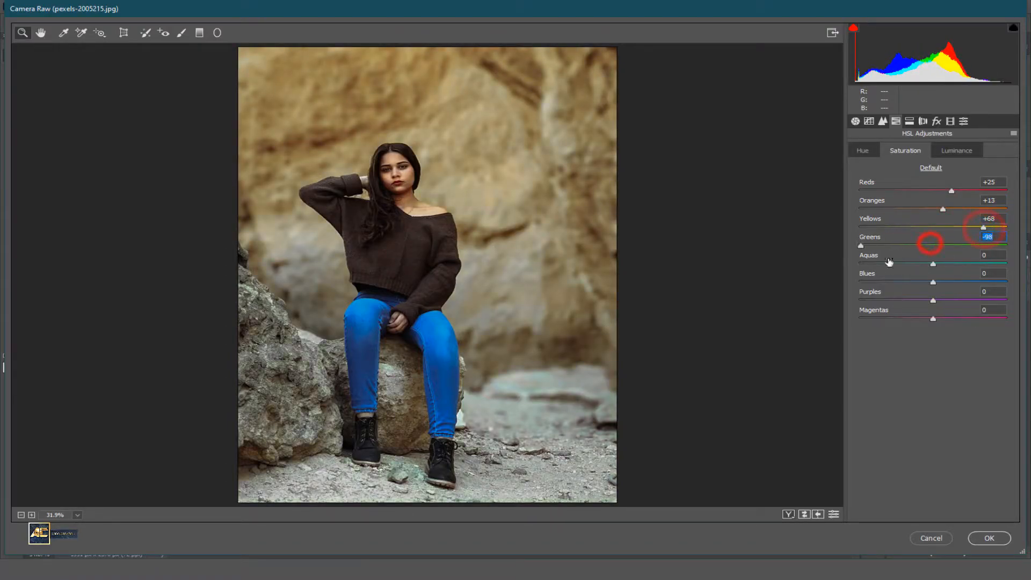
{"action": "left_click", "coordinate": [889, 247]}
{"action": "left_click_drag", "start_coordinate": [934, 282], "coordinate": [901, 282]}
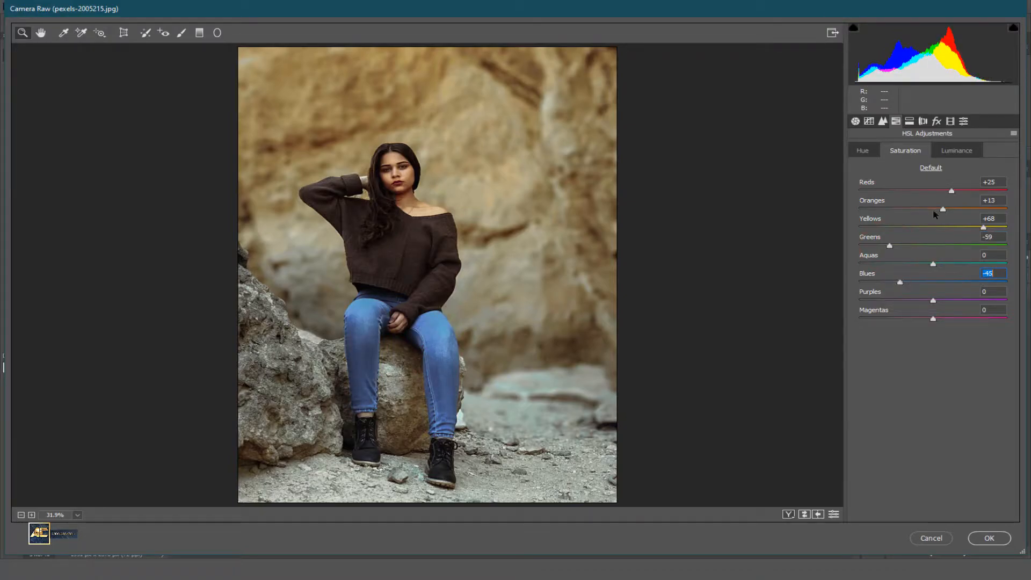
- Set the HSL luminance to Oranges +5, Yellows -2 and Blues +1
{"action": "left_click", "coordinate": [946, 154]}
{"action": "left_click_drag", "start_coordinate": [937, 214], "coordinate": [933, 231]}
{"action": "left_click_drag", "start_coordinate": [937, 285], "coordinate": [932, 281]}
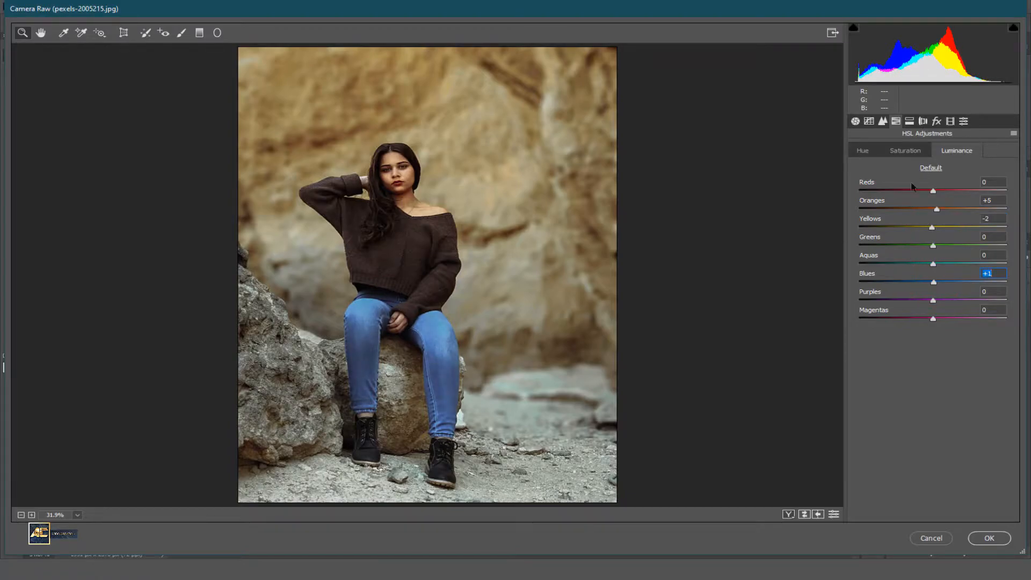
- Split-tone the highlights with hue 56 and saturation 13, and the shadows with hue 35 and saturation 22
{"action": "left_click", "coordinate": [910, 122]}
{"action": "left_click_drag", "start_coordinate": [878, 185], "coordinate": [944, 168]}
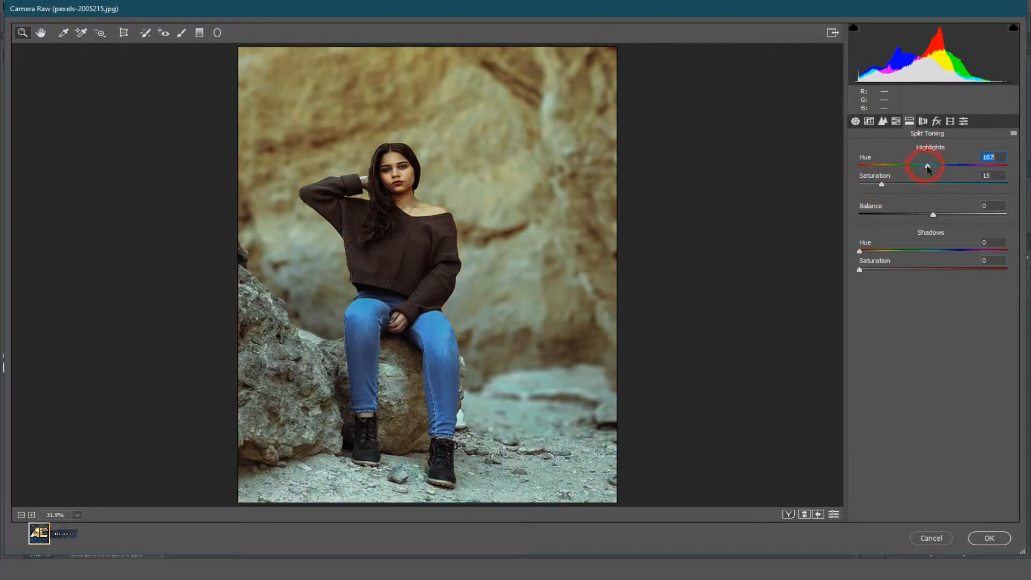
{"action": "left_click_drag", "start_coordinate": [886, 184], "coordinate": [862, 184]}
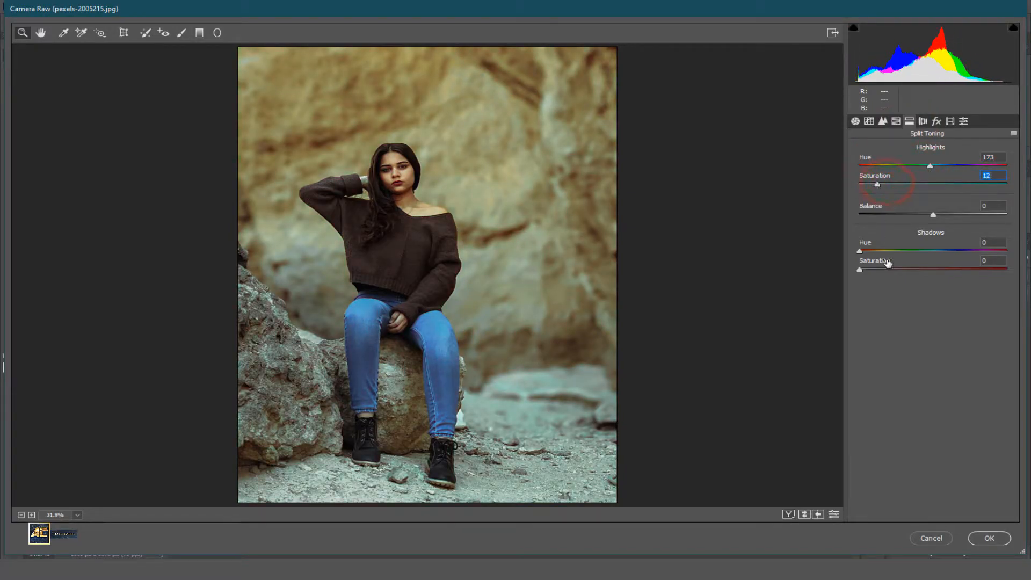
{"action": "mouse_move", "coordinate": [877, 270]}
{"action": "left_mouse_down"}
{"action": "mouse_move", "coordinate": [889, 270]}
{"action": "mouse_move", "coordinate": [860, 251]}
{"action": "mouse_move", "coordinate": [894, 246]}
{"action": "mouse_move", "coordinate": [863, 250]}
{"action": "mouse_move", "coordinate": [879, 269]}
{"action": "left_mouse_up"}
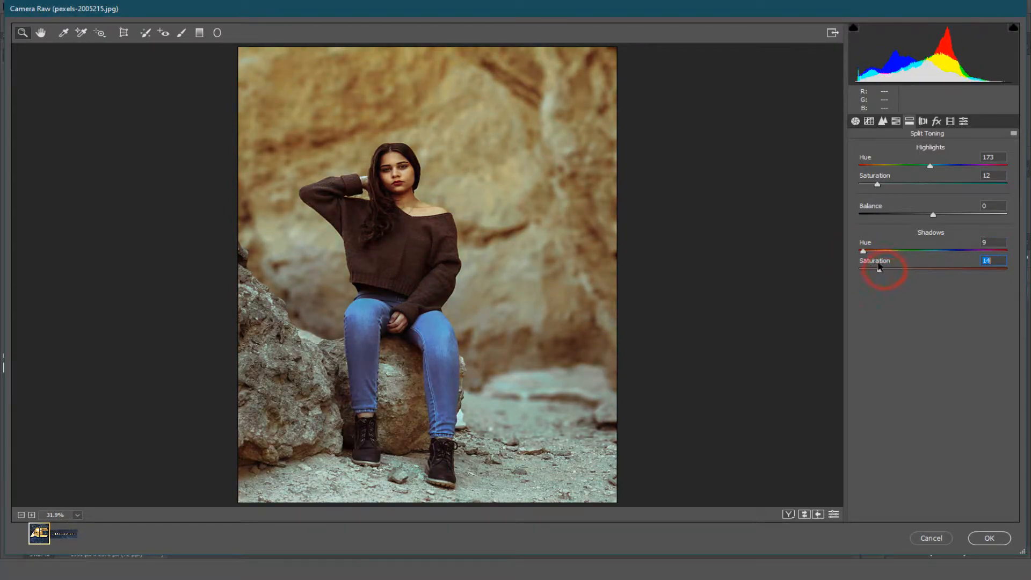
{"action": "left_click_drag", "start_coordinate": [933, 167], "coordinate": [876, 172]}
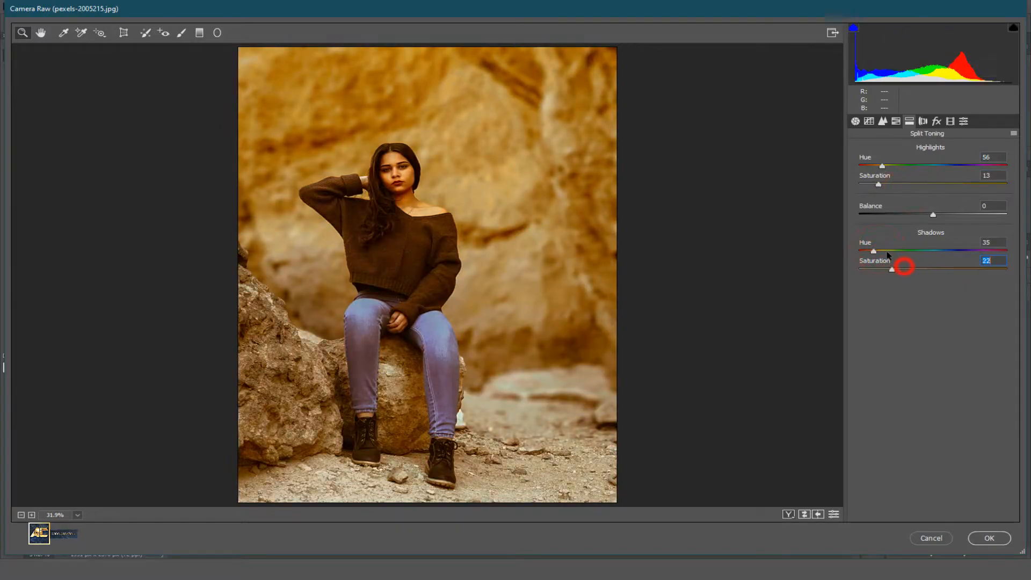
- Add a post-crop vignette with amount -15 and midpoint 28, and set the exposure to -0.40
{"action": "left_click", "coordinate": [943, 121]}
{"action": "mouse_move", "coordinate": [933, 265]}
{"action": "left_mouse_down"}
{"action": "mouse_move", "coordinate": [908, 283]}
{"action": "mouse_move", "coordinate": [928, 268]}
{"action": "left_mouse_up"}
{"action": "left_click", "coordinate": [856, 122]}
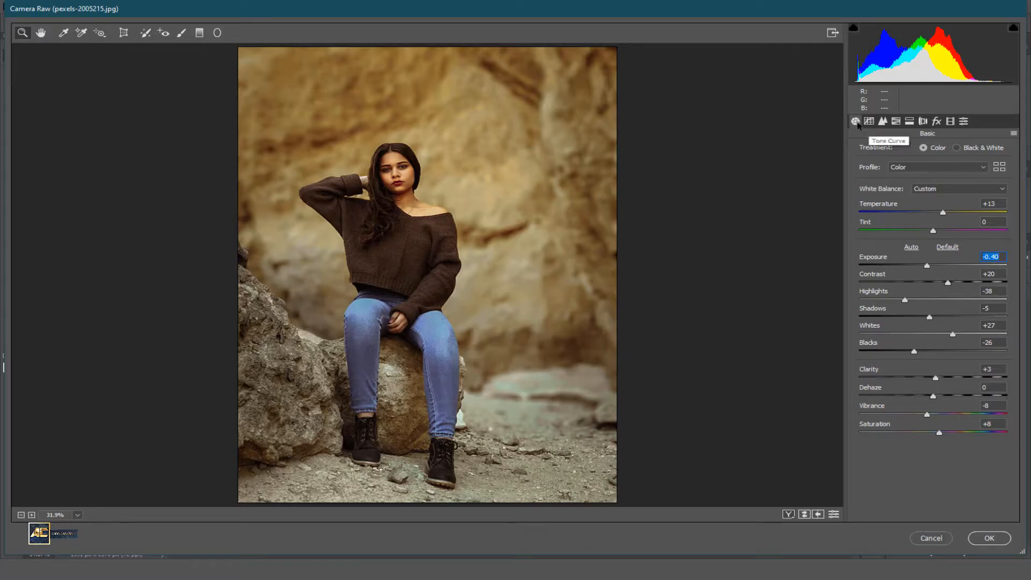
- Move the RGB point curve's black point to input 1, output 0
{"action": "left_click", "coordinate": [869, 121]}
{"action": "mouse_move", "coordinate": [856, 342]}
{"action": "left_mouse_down"}
{"action": "mouse_move", "coordinate": [840, 339]}
{"action": "mouse_move", "coordinate": [856, 341]}
{"action": "mouse_move", "coordinate": [855, 359]}
{"action": "left_mouse_up"}
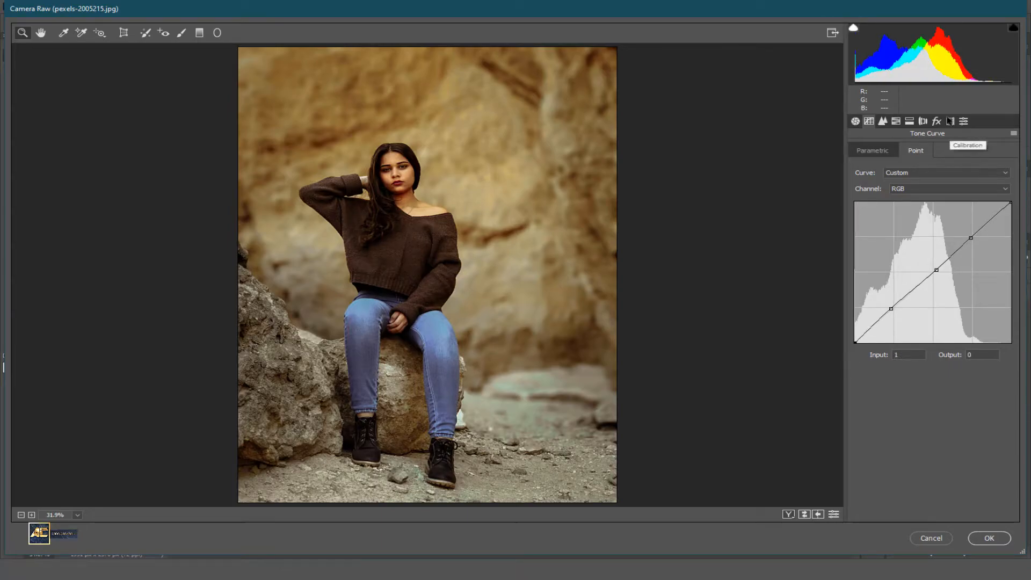
- Set the Blue Primary calibration saturation to -64 and the post-crop vignette amount to -22
{"action": "left_click", "coordinate": [950, 121]}
{"action": "left_click_drag", "start_coordinate": [932, 348], "coordinate": [885, 349]}
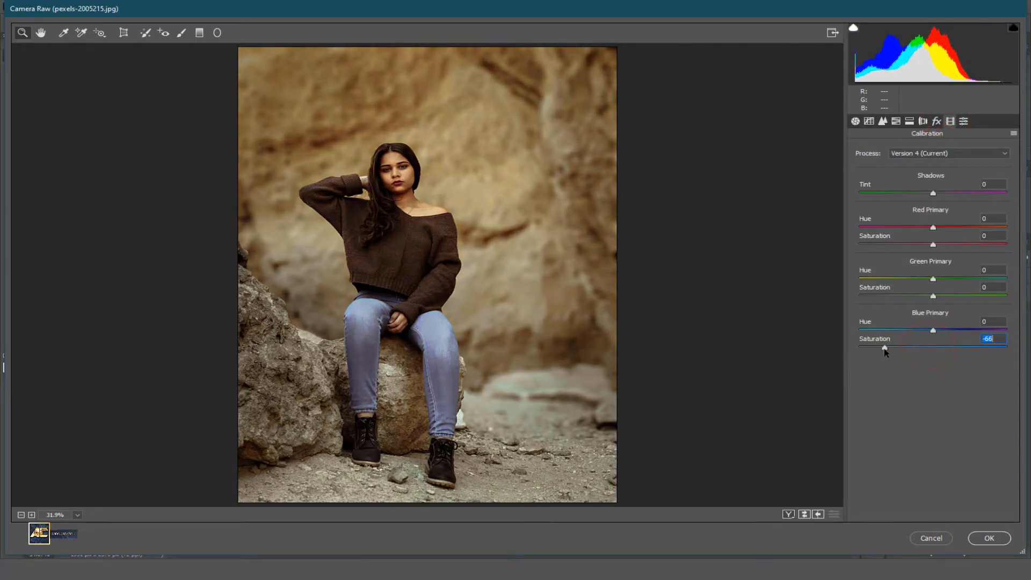
{"action": "left_click", "coordinate": [937, 121]}
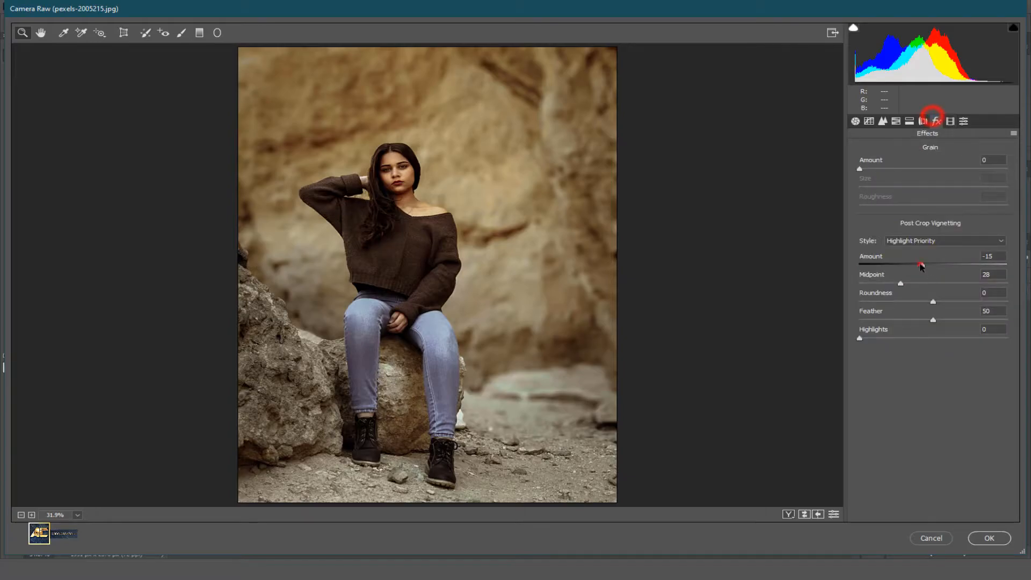
{"action": "left_click", "coordinate": [917, 263]}
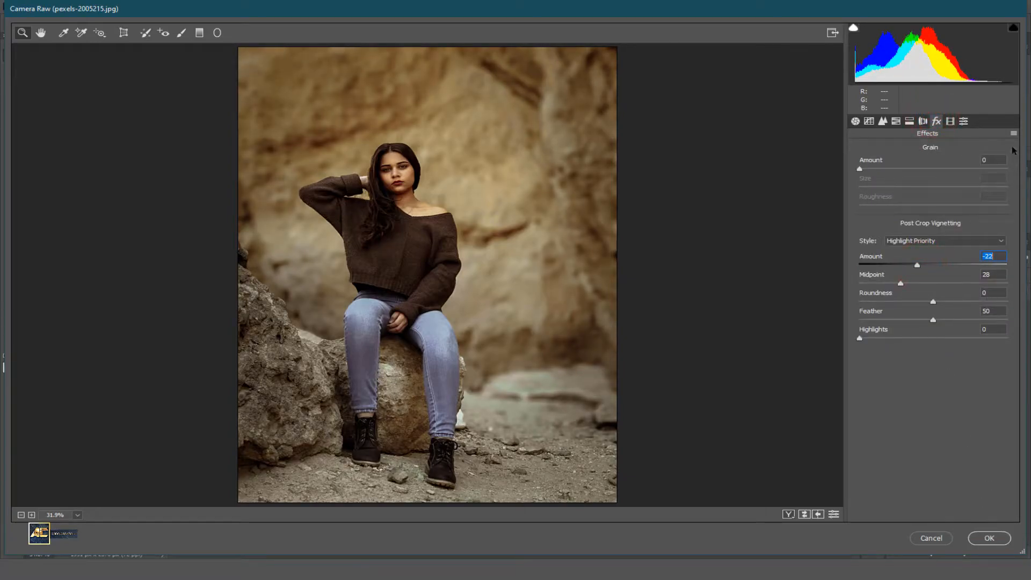
- Save the current adjustments as a Camera Raw Settings (.xmp) file named Untitled on the Program&Music (E:) drive
{"action": "left_click", "coordinate": [950, 121]}
{"action": "left_click", "coordinate": [1014, 134]}
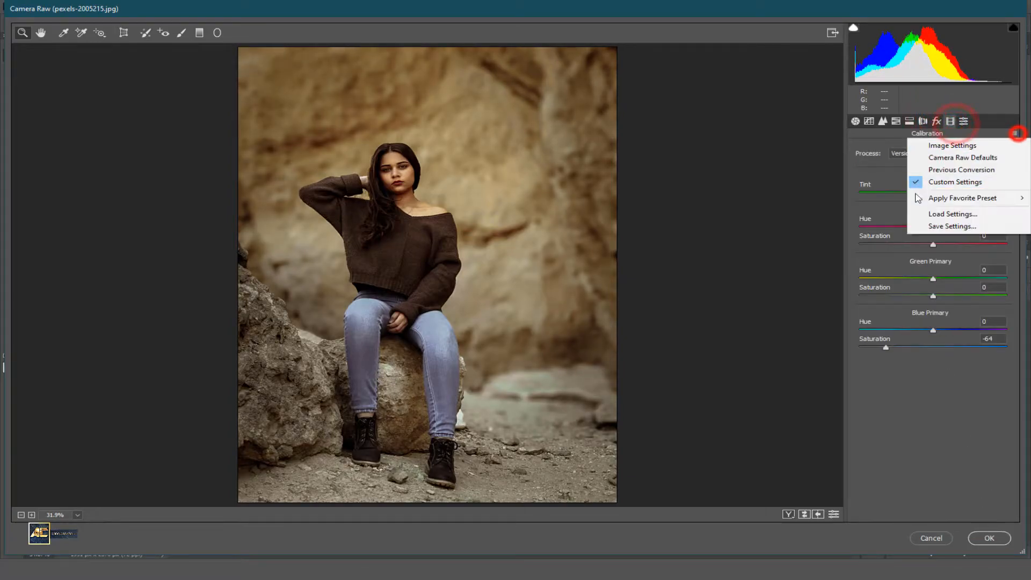
{"action": "left_click", "coordinate": [950, 226]}
{"action": "left_click", "coordinate": [613, 77]}
{"action": "left_click_drag", "start_coordinate": [103, 129], "coordinate": [93, 215]}
{"action": "left_click", "coordinate": [68, 173]}
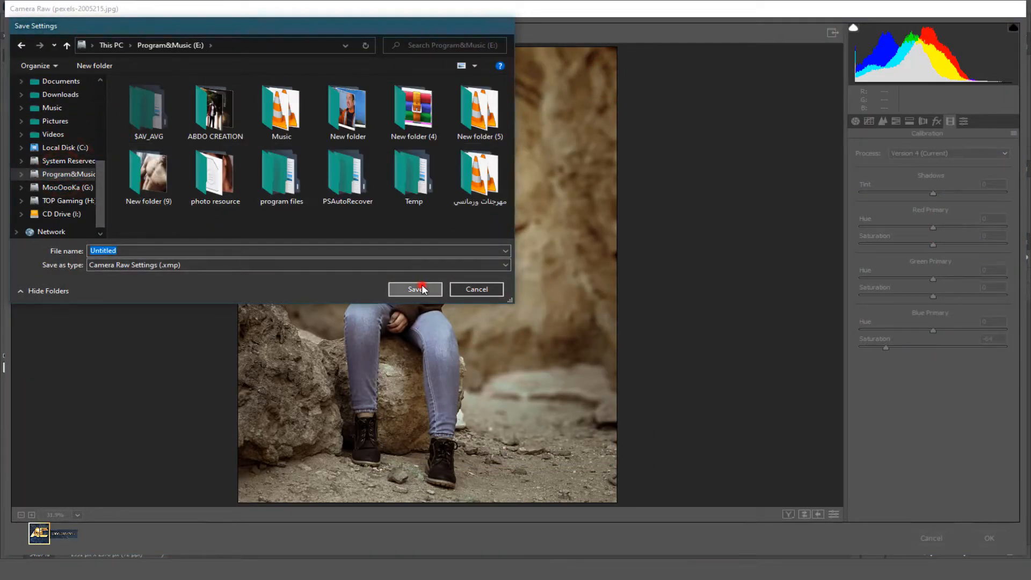
{"action": "left_click", "coordinate": [416, 289]}
- Apply the Camera Raw adjustments and toggle the visibility of Layer 0 copy to compare it with the original
{"action": "left_click", "coordinate": [989, 538]}
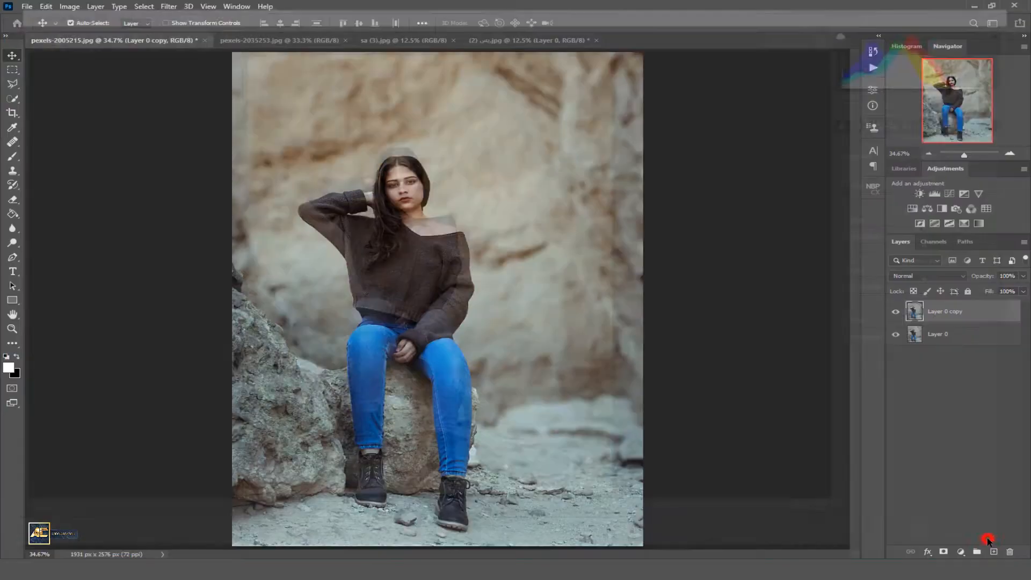
{"action": "left_click", "coordinate": [895, 311]}
{"action": "left_click", "coordinate": [895, 311]}
{"action": "left_click", "coordinate": [895, 311]}
{"action": "left_click", "coordinate": [895, 311]}
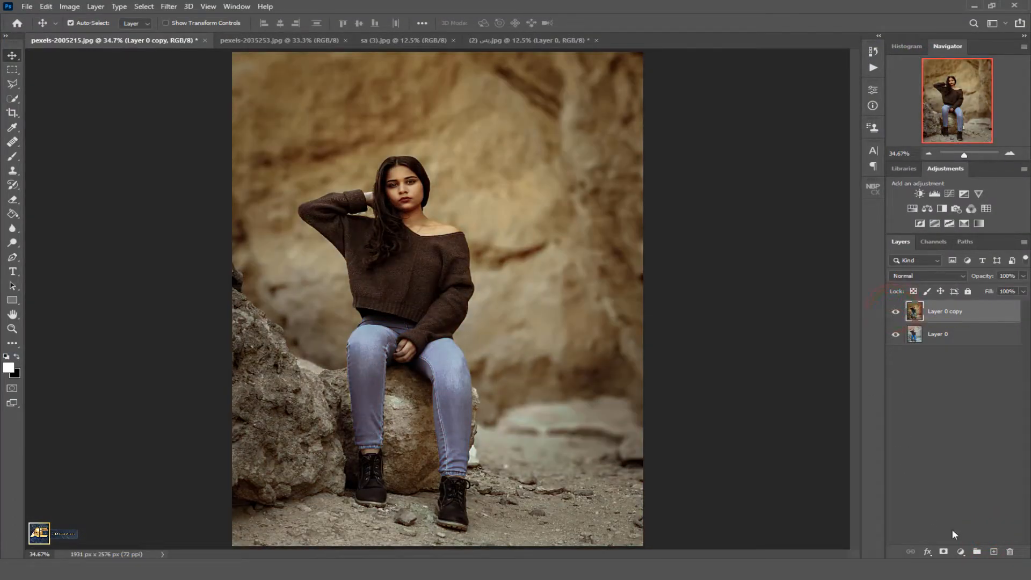
- Add a Selective Color adjustment layer above Layer 0 copy and set its Reds to Cyan -24, Yellow +35 and Black -12
{"action": "left_click", "coordinate": [964, 544]}
{"action": "left_click", "coordinate": [961, 551]}
{"action": "left_click", "coordinate": [938, 317]}
{"action": "left_click", "coordinate": [960, 551]}
{"action": "left_click", "coordinate": [957, 539]}
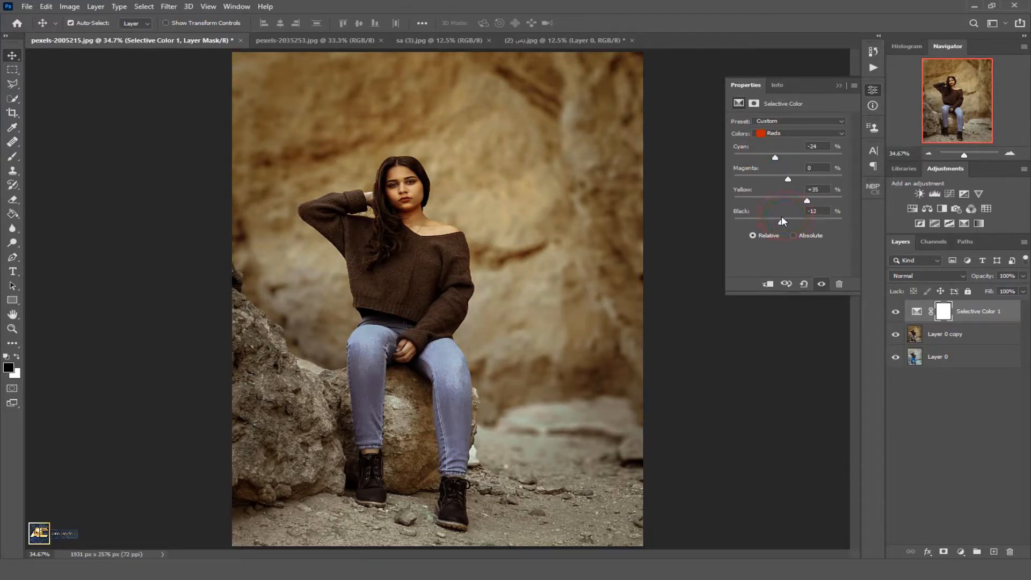
- Adjust the cyan amount of the Yellows and set the Whites to Black +13 in the Selective Color adjustment
{"action": "left_click", "coordinate": [786, 135]}
{"action": "left_click", "coordinate": [776, 146]}
{"action": "left_click_drag", "start_coordinate": [786, 157], "coordinate": [814, 161]}
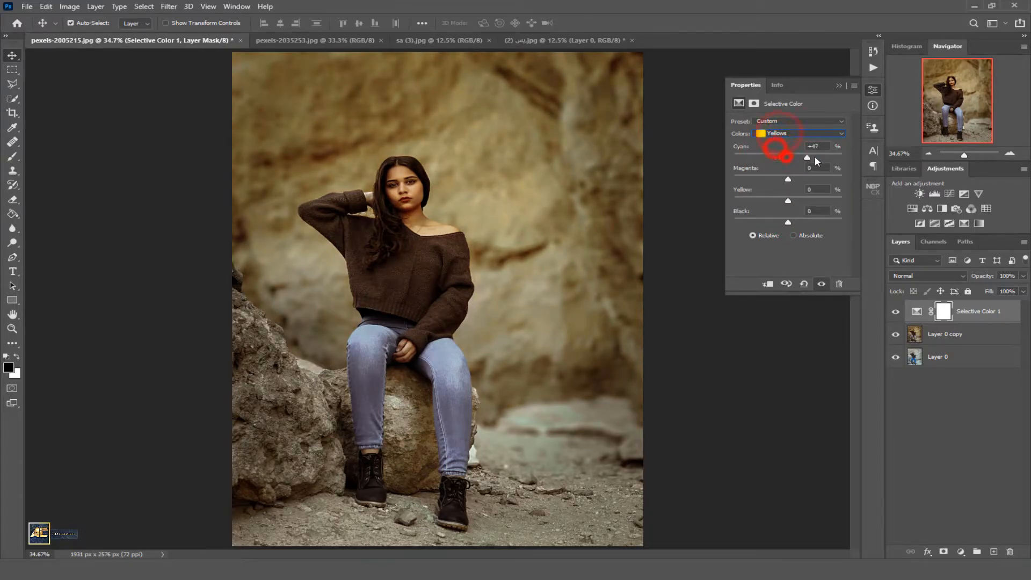
{"action": "left_click", "coordinate": [767, 134]}
{"action": "left_click", "coordinate": [779, 196]}
{"action": "left_click_drag", "start_coordinate": [787, 222], "coordinate": [741, 223]}
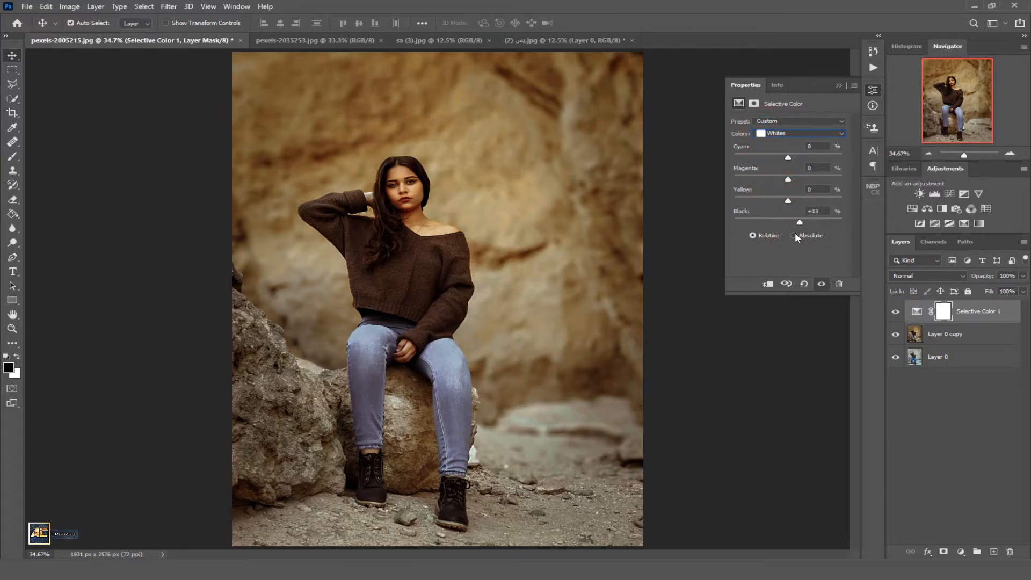
- Slightly raise black and magenta in the Neutrals and black in the Blacks of the Selective Color adjustment
{"action": "left_click", "coordinate": [789, 135]}
{"action": "left_click", "coordinate": [770, 205]}
{"action": "left_click_drag", "start_coordinate": [788, 222], "coordinate": [790, 224]}
{"action": "left_click_drag", "start_coordinate": [788, 180], "coordinate": [792, 181]}
{"action": "left_click", "coordinate": [787, 133]}
{"action": "left_click", "coordinate": [772, 212]}
{"action": "left_click_drag", "start_coordinate": [788, 222], "coordinate": [790, 223]}
{"action": "left_click", "coordinate": [842, 87]}
- Compare the image with and without the Selective Color 1 layer
{"action": "left_click", "coordinate": [893, 309]}
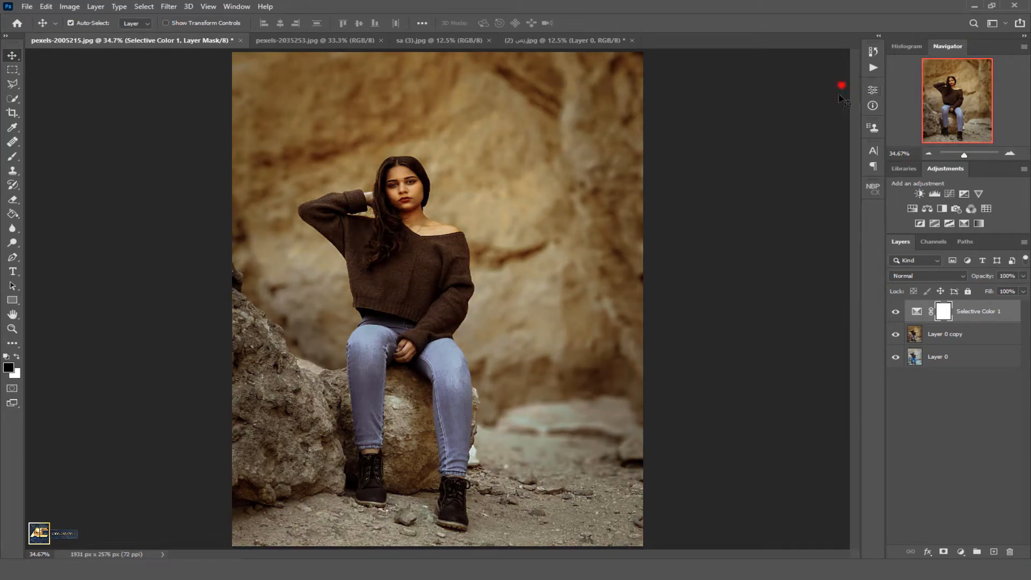
{"action": "left_click", "coordinate": [894, 309]}
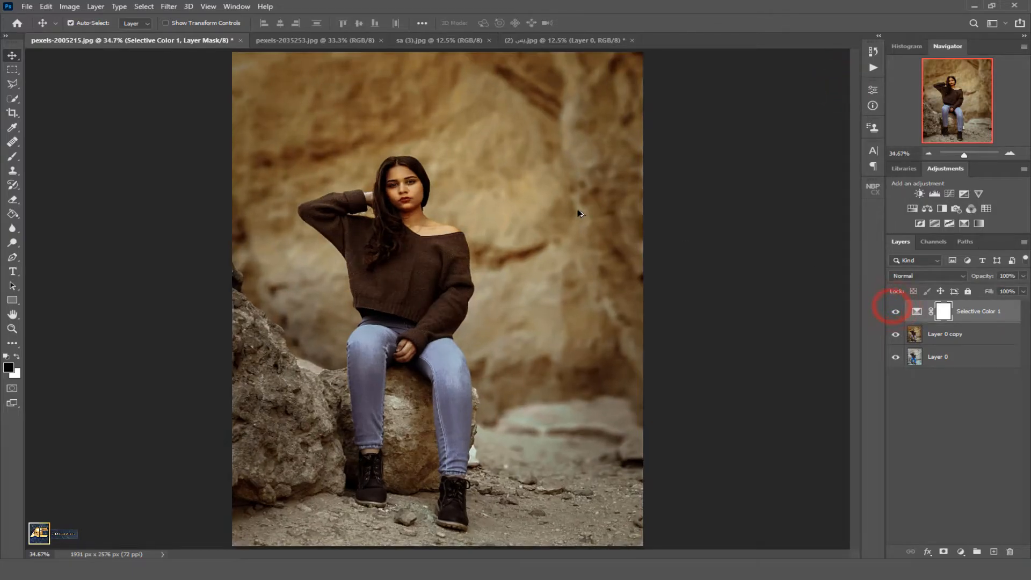
{"action": "left_click", "coordinate": [897, 311]}
{"action": "left_click", "coordinate": [898, 311]}
{"action": "left_click", "coordinate": [898, 311]}
{"action": "left_click", "coordinate": [898, 311]}
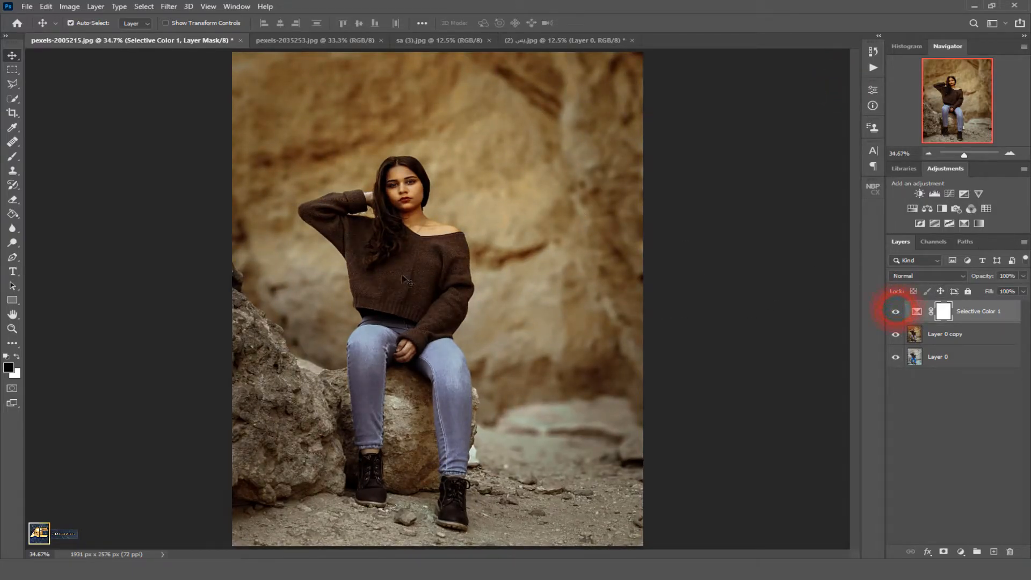
- Choose the Mixer Brush with a reduced size and make Layer 0 copy the active layer for retouching the face
{"action": "left_click", "coordinate": [11, 156]}
{"action": "left_click", "coordinate": [18, 356]}
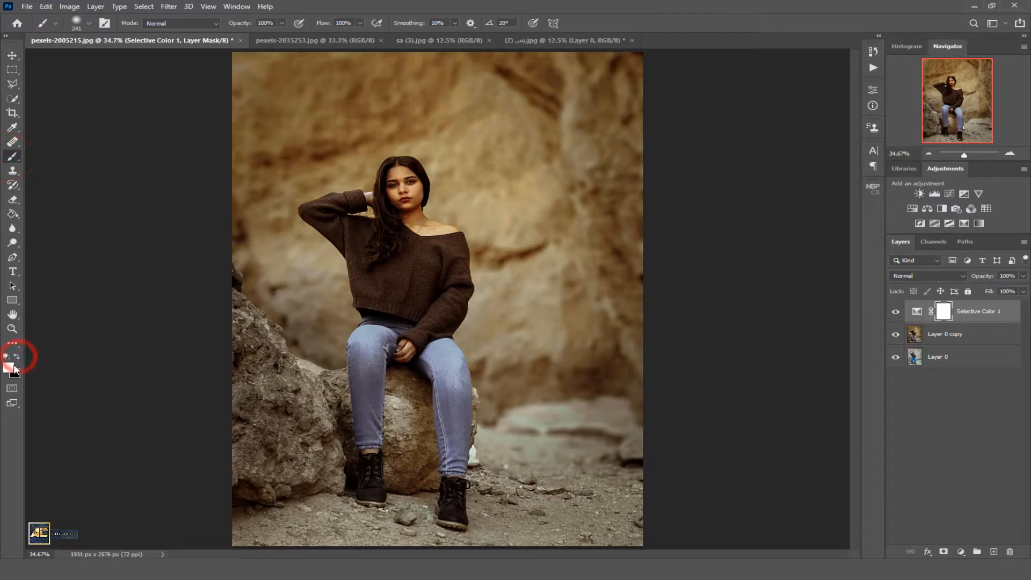
{"action": "scroll", "coordinate": [340, 314], "scroll_direction": "down", "scroll_amount": 1}
{"action": "scroll", "coordinate": [406, 147], "scroll_direction": "up", "scroll_amount": 18}
{"action": "left_click_drag", "start_coordinate": [429, 275], "coordinate": [405, 290]}
{"action": "right_click", "coordinate": [13, 160]}
{"action": "left_click", "coordinate": [59, 185]}
{"action": "scroll", "coordinate": [428, 275], "scroll_direction": "up", "scroll_amount": 3}
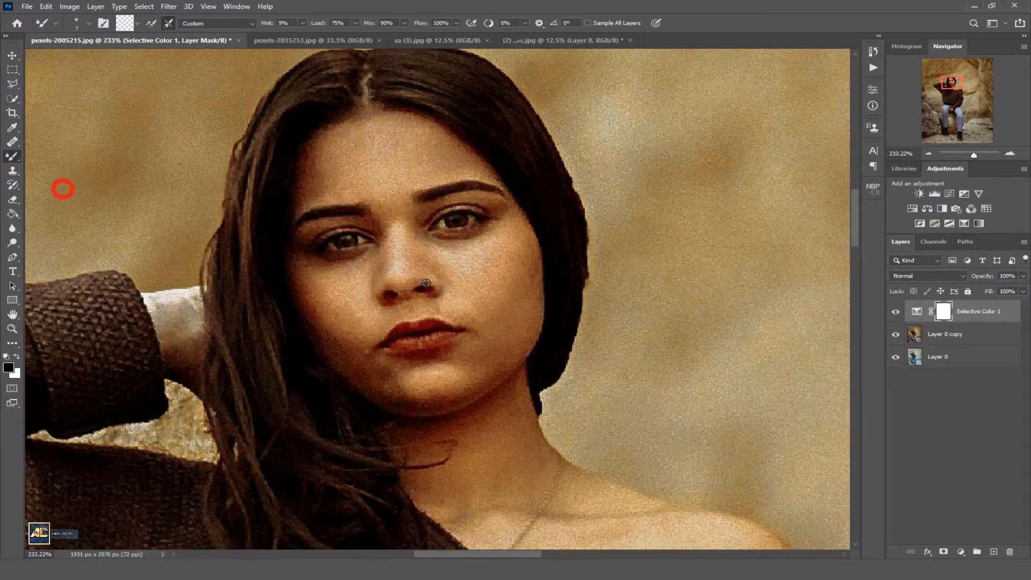
{"action": "mouse_move", "coordinate": [522, 292]}
{"action": "left_mouse_down"}
{"action": "mouse_move", "coordinate": [509, 271]}
{"action": "mouse_move", "coordinate": [484, 271]}
{"action": "mouse_move", "coordinate": [490, 258]}
{"action": "mouse_move", "coordinate": [529, 257]}
{"action": "left_mouse_up"}
{"action": "left_click", "coordinate": [932, 334]}
{"action": "key", "text": "["}
- Smooth the skin of the cheek beside the visible jawline, from under the eye down to the jaw, with the Mixer Brush
{"action": "mouse_move", "coordinate": [491, 258]}
{"action": "left_mouse_down"}
{"action": "mouse_move", "coordinate": [527, 255]}
{"action": "mouse_move", "coordinate": [515, 267]}
{"action": "mouse_move", "coordinate": [458, 256]}
{"action": "left_mouse_up"}
{"action": "left_click_drag", "start_coordinate": [512, 232], "coordinate": [417, 247]}
{"action": "mouse_move", "coordinate": [408, 235]}
{"action": "left_mouse_down"}
{"action": "mouse_move", "coordinate": [417, 250]}
{"action": "mouse_move", "coordinate": [453, 260]}
{"action": "left_mouse_up"}
{"action": "mouse_move", "coordinate": [458, 265]}
{"action": "left_mouse_down"}
{"action": "mouse_move", "coordinate": [546, 272]}
{"action": "mouse_move", "coordinate": [530, 349]}
{"action": "left_mouse_up"}
{"action": "mouse_move", "coordinate": [528, 362]}
{"action": "left_mouse_down"}
{"action": "mouse_move", "coordinate": [557, 322]}
{"action": "mouse_move", "coordinate": [555, 246]}
{"action": "mouse_move", "coordinate": [550, 295]}
{"action": "left_mouse_up"}
{"action": "left_click_drag", "start_coordinate": [495, 339], "coordinate": [486, 321]}
{"action": "mouse_move", "coordinate": [488, 310]}
{"action": "left_mouse_down"}
{"action": "mouse_move", "coordinate": [460, 309]}
{"action": "mouse_move", "coordinate": [496, 309]}
{"action": "mouse_move", "coordinate": [487, 289]}
{"action": "left_mouse_up"}
{"action": "left_click_drag", "start_coordinate": [469, 253], "coordinate": [435, 246]}
- Resize the Mixer Brush and smooth the skin across the forehead
{"action": "right_click", "coordinate": [365, 153], "text": "alt"}
{"action": "mouse_move", "coordinate": [421, 132]}
{"action": "left_mouse_down"}
{"action": "mouse_move", "coordinate": [385, 106]}
{"action": "mouse_move", "coordinate": [349, 105]}
{"action": "left_mouse_up"}
{"action": "mouse_move", "coordinate": [333, 114]}
{"action": "left_mouse_down"}
{"action": "mouse_move", "coordinate": [310, 142]}
{"action": "mouse_move", "coordinate": [293, 134]}
{"action": "left_mouse_up"}
{"action": "mouse_move", "coordinate": [299, 154]}
{"action": "left_mouse_down"}
{"action": "mouse_move", "coordinate": [283, 157]}
{"action": "mouse_move", "coordinate": [290, 164]}
{"action": "left_mouse_up"}
{"action": "mouse_move", "coordinate": [374, 164]}
{"action": "left_mouse_down"}
{"action": "mouse_move", "coordinate": [423, 156]}
{"action": "mouse_move", "coordinate": [337, 161]}
{"action": "left_mouse_up"}
{"action": "mouse_move", "coordinate": [376, 152]}
{"action": "left_mouse_down"}
{"action": "mouse_move", "coordinate": [440, 115]}
{"action": "mouse_move", "coordinate": [394, 121]}
{"action": "left_mouse_up"}
{"action": "mouse_move", "coordinate": [432, 139]}
{"action": "left_mouse_down"}
{"action": "mouse_move", "coordinate": [445, 137]}
{"action": "mouse_move", "coordinate": [425, 146]}
{"action": "left_mouse_up"}
{"action": "left_click_drag", "start_coordinate": [409, 152], "coordinate": [456, 135]}
{"action": "left_click_drag", "start_coordinate": [354, 132], "coordinate": [376, 161]}
- Resize the Mixer Brush for fine areas and smooth the skin between the brows and along the nose
{"action": "right_click", "coordinate": [389, 225], "text": "alt"}
{"action": "left_click_drag", "start_coordinate": [394, 223], "coordinate": [384, 196]}
{"action": "right_click", "coordinate": [387, 228], "text": "alt"}
{"action": "right_click", "coordinate": [389, 264], "text": "alt"}
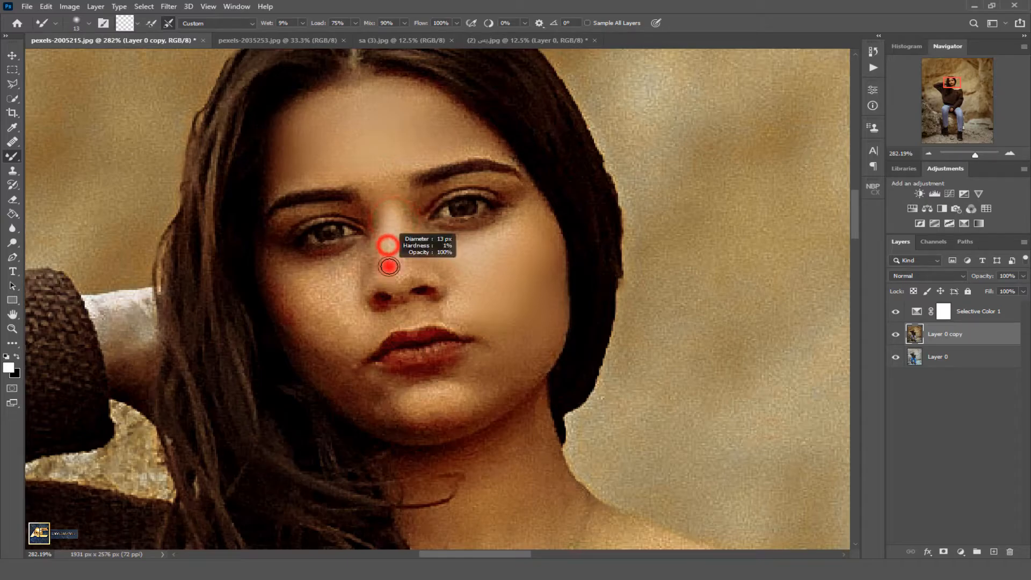
{"action": "right_click", "coordinate": [391, 248], "text": "alt"}
{"action": "left_click_drag", "start_coordinate": [391, 243], "coordinate": [401, 263]}
{"action": "mouse_move", "coordinate": [475, 250]}
{"action": "left_mouse_down"}
{"action": "mouse_move", "coordinate": [497, 234]}
{"action": "mouse_move", "coordinate": [478, 248]}
{"action": "left_mouse_up"}
- Smooth the skin of the hair-side cheek, the chin and the lower jaw with a resized Mixer Brush
{"action": "mouse_move", "coordinate": [309, 283]}
{"action": "left_mouse_down"}
{"action": "mouse_move", "coordinate": [331, 325]}
{"action": "mouse_move", "coordinate": [321, 310]}
{"action": "mouse_move", "coordinate": [311, 327]}
{"action": "left_mouse_up"}
{"action": "right_click", "coordinate": [311, 290], "text": "alt"}
{"action": "mouse_move", "coordinate": [320, 354]}
{"action": "left_mouse_down"}
{"action": "mouse_move", "coordinate": [322, 288]}
{"action": "mouse_move", "coordinate": [342, 287]}
{"action": "left_mouse_up"}
{"action": "left_click_drag", "start_coordinate": [330, 317], "coordinate": [357, 349]}
{"action": "left_click_drag", "start_coordinate": [399, 393], "coordinate": [454, 379]}
{"action": "left_click_drag", "start_coordinate": [468, 382], "coordinate": [456, 397]}
{"action": "left_click_drag", "start_coordinate": [446, 411], "coordinate": [503, 383]}
{"action": "left_click", "coordinate": [459, 302]}
{"action": "key", "text": "ctrl+0"}
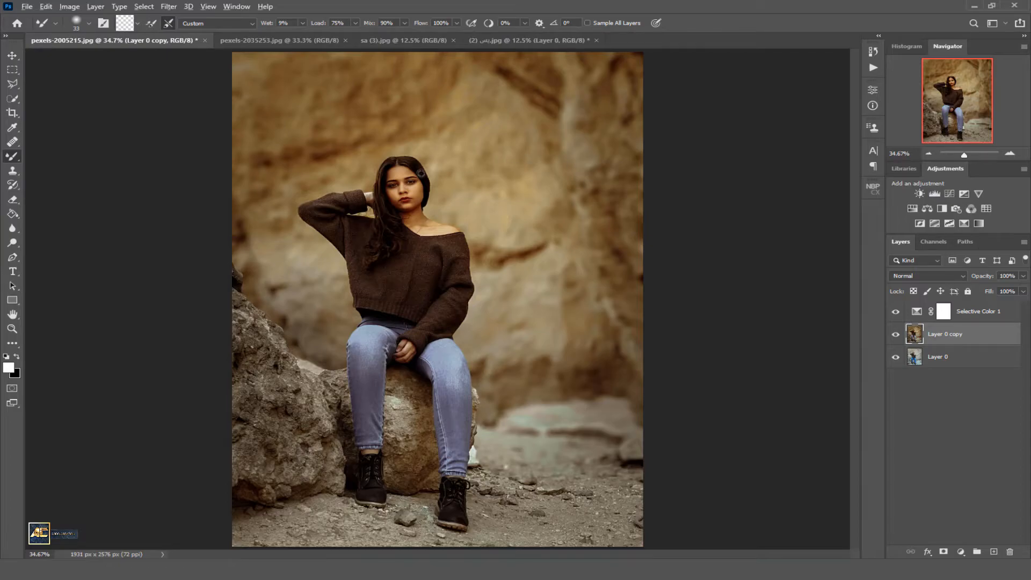
- Blend the remaining uneven skin on the face and neck with the Mixer Brush
{"action": "scroll", "coordinate": [415, 175], "scroll_direction": "up", "scroll_amount": 12}
{"action": "mouse_move", "coordinate": [430, 288]}
{"action": "left_mouse_down"}
{"action": "mouse_move", "coordinate": [467, 272]}
{"action": "mouse_move", "coordinate": [424, 277]}
{"action": "left_mouse_up"}
{"action": "left_click_drag", "start_coordinate": [379, 300], "coordinate": [360, 306]}
{"action": "left_click_drag", "start_coordinate": [458, 440], "coordinate": [458, 396]}
{"action": "left_click_drag", "start_coordinate": [382, 453], "coordinate": [484, 359]}
{"action": "left_click_drag", "start_coordinate": [352, 401], "coordinate": [376, 385]}
{"action": "left_click_drag", "start_coordinate": [391, 387], "coordinate": [373, 380]}
{"action": "mouse_move", "coordinate": [346, 344]}
{"action": "left_mouse_down"}
{"action": "mouse_move", "coordinate": [346, 358]}
{"action": "mouse_move", "coordinate": [297, 327]}
{"action": "left_mouse_up"}
{"action": "mouse_move", "coordinate": [260, 255]}
{"action": "left_mouse_down"}
{"action": "mouse_move", "coordinate": [260, 242]}
{"action": "mouse_move", "coordinate": [309, 233]}
{"action": "mouse_move", "coordinate": [258, 219]}
{"action": "left_mouse_up"}
- Reduce the Mixer Brush to 16 px and touch up the finer skin areas
{"action": "key", "text": "bracketleft"}
{"action": "key", "text": "bracketleft"}
{"action": "key", "text": "bracketleft"}
{"action": "left_click_drag", "start_coordinate": [326, 253], "coordinate": [329, 253]}
{"action": "mouse_move", "coordinate": [404, 201]}
{"action": "left_mouse_down"}
{"action": "mouse_move", "coordinate": [414, 154]}
{"action": "mouse_move", "coordinate": [418, 214]}
{"action": "mouse_move", "coordinate": [449, 230]}
{"action": "mouse_move", "coordinate": [464, 276]}
{"action": "mouse_move", "coordinate": [432, 275]}
{"action": "mouse_move", "coordinate": [462, 281]}
{"action": "mouse_move", "coordinate": [450, 280]}
{"action": "left_mouse_up"}
{"action": "mouse_move", "coordinate": [471, 284]}
{"action": "left_mouse_down"}
{"action": "mouse_move", "coordinate": [496, 298]}
{"action": "mouse_move", "coordinate": [500, 322]}
{"action": "left_mouse_up"}
{"action": "scroll", "coordinate": [488, 350], "scroll_direction": "down", "scroll_amount": 10}
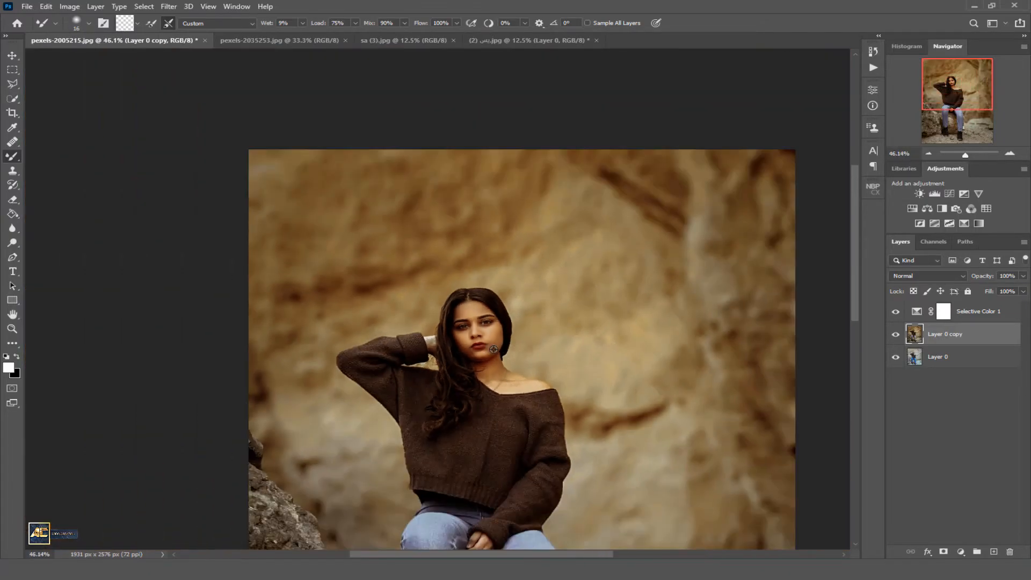
- Check the retouched face up close and lower the Selective Color 1 layer's opacity to 35%
{"action": "scroll", "coordinate": [488, 350], "scroll_direction": "up", "scroll_amount": 10}
{"action": "scroll", "coordinate": [453, 322], "scroll_direction": "down", "scroll_amount": 10}
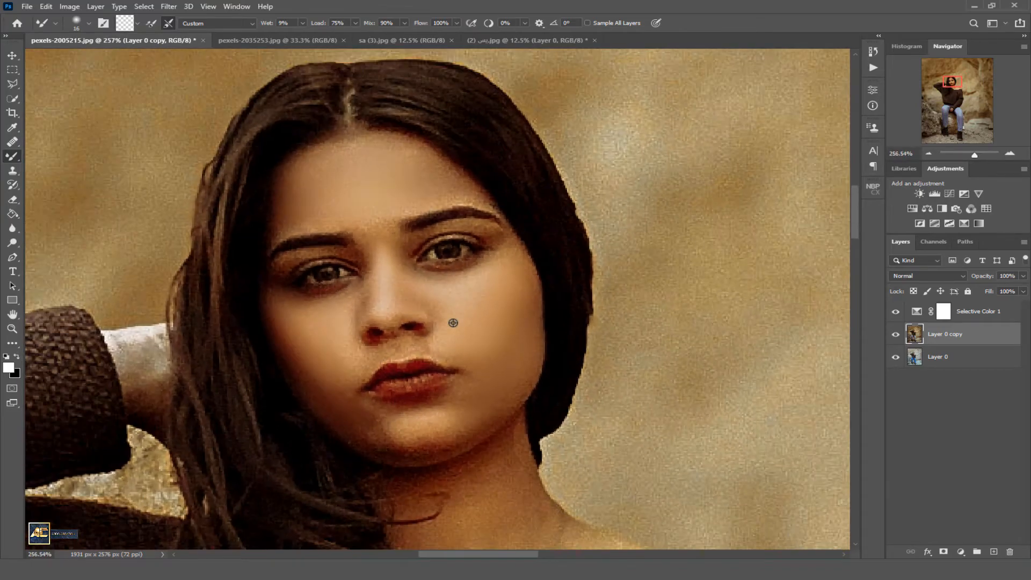
{"action": "scroll", "coordinate": [415, 184], "scroll_direction": "down", "scroll_amount": 1}
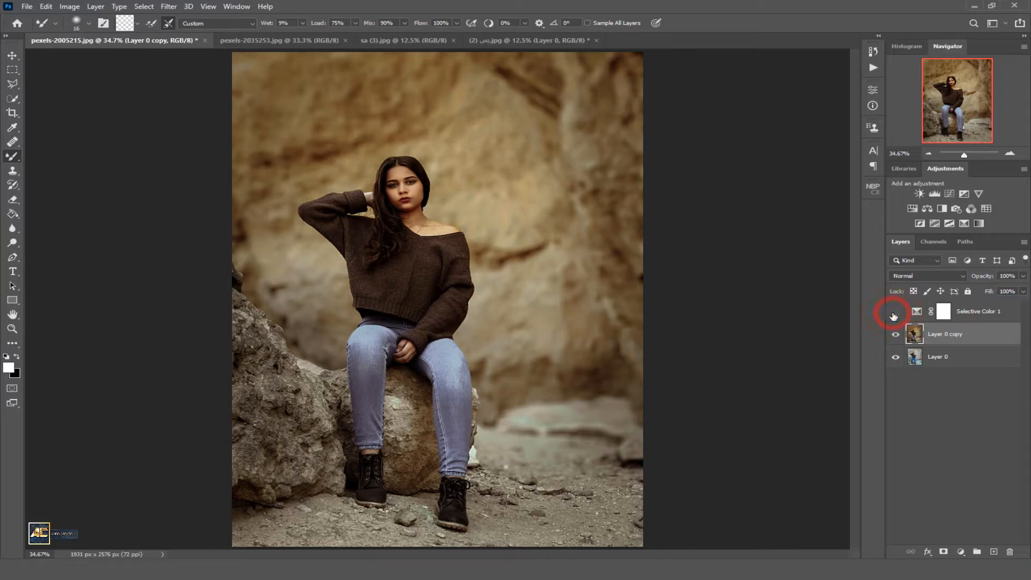
{"action": "left_click", "coordinate": [985, 310]}
{"action": "left_click_drag", "start_coordinate": [1023, 276], "coordinate": [967, 297]}
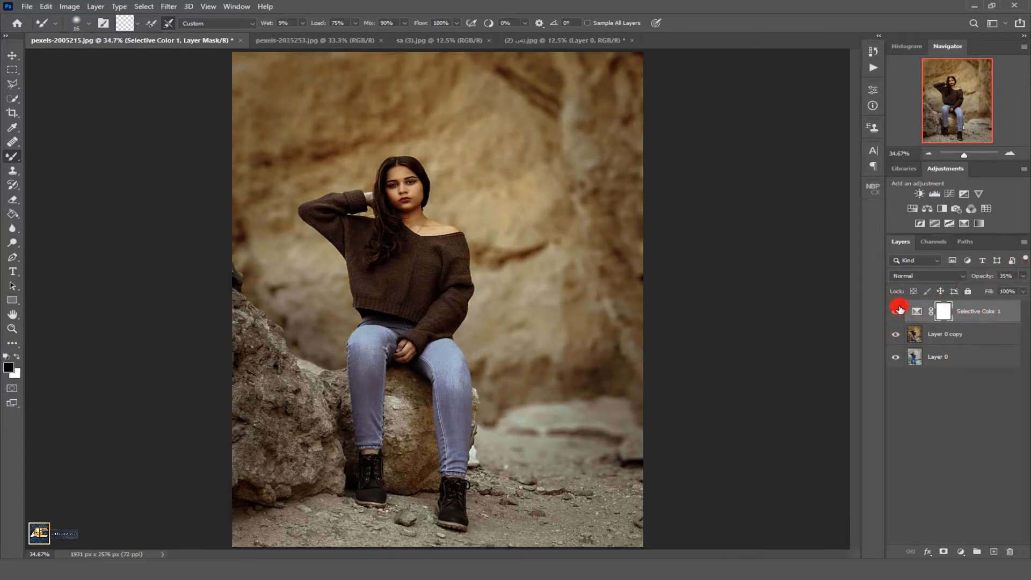
- Add a Brightness/Contrast adjustment layer with Brightness 5 and Contrast 1, and check its effect on the image
{"action": "left_click", "coordinate": [919, 194]}
{"action": "left_click_drag", "start_coordinate": [787, 152], "coordinate": [789, 172]}
{"action": "left_click_drag", "start_coordinate": [841, 87], "coordinate": [864, 181]}
{"action": "left_click", "coordinate": [873, 174]}
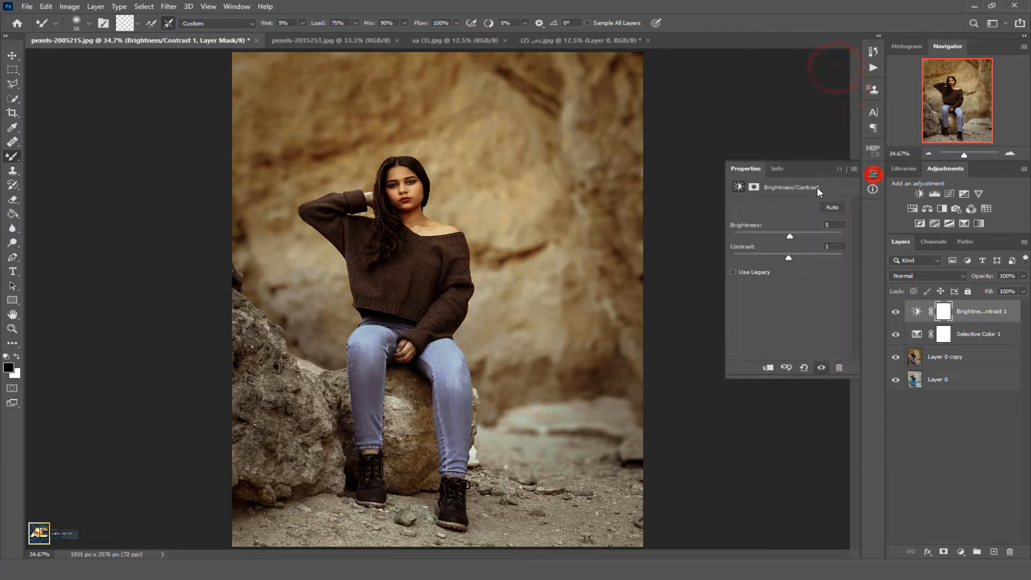
{"action": "left_click", "coordinate": [840, 168]}
{"action": "left_click", "coordinate": [897, 315]}
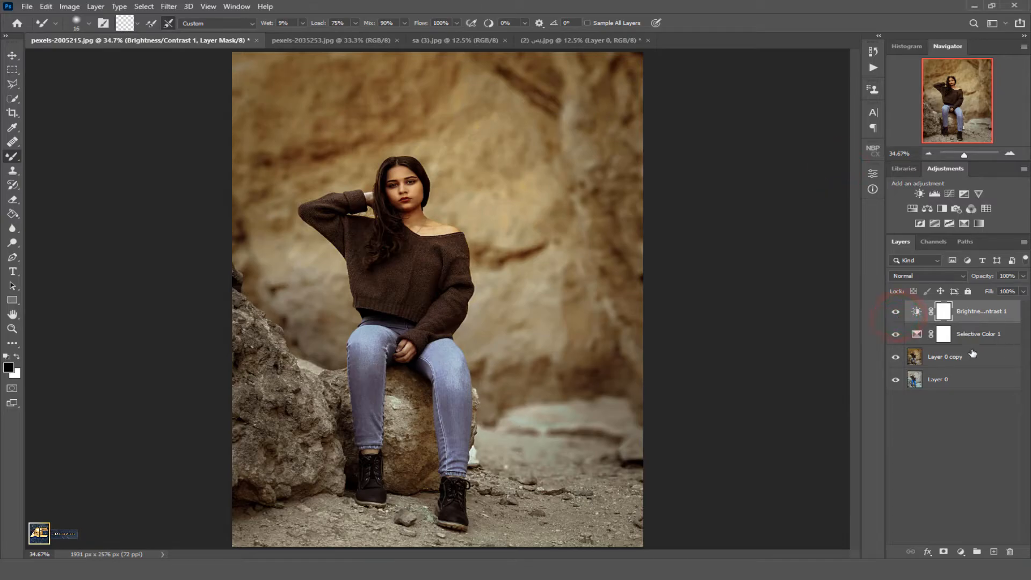
- Group the Brightness/Contrast and Selective Color layers and toggle the group's visibility to check its combined effect
{"action": "left_click", "coordinate": [961, 334]}
{"action": "left_click", "coordinate": [895, 307]}
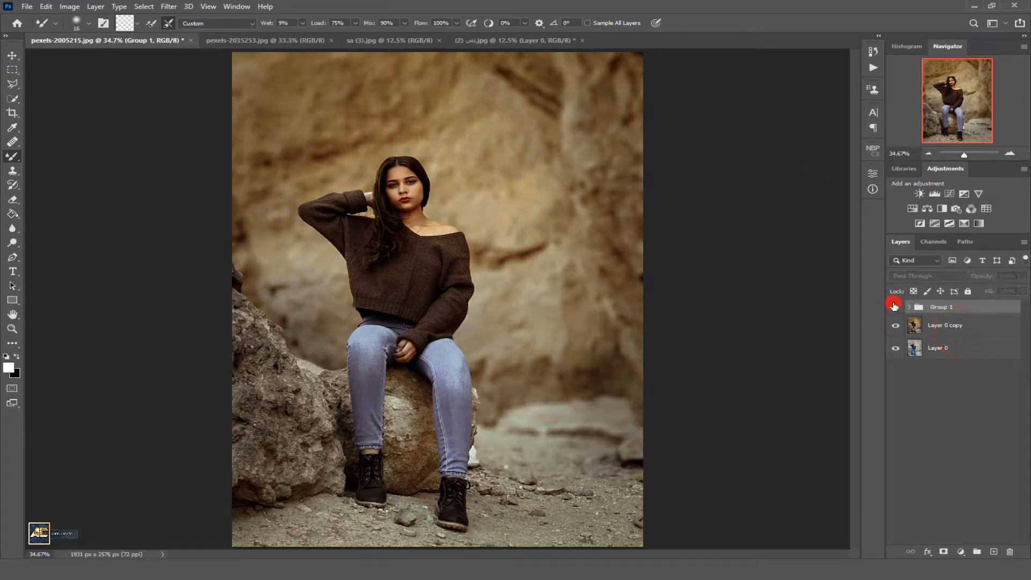
{"action": "left_click", "coordinate": [896, 308]}
{"action": "left_click", "coordinate": [897, 307]}
{"action": "left_click", "coordinate": [897, 308]}
{"action": "left_click", "coordinate": [896, 308]}
{"action": "left_click", "coordinate": [897, 307], "text": "alt"}
{"action": "left_click", "coordinate": [896, 308], "text": "alt"}
- Compare the finished grade with the original Layer 0 by isolating and restoring that layer repeatedly
{"action": "left_click", "coordinate": [895, 347], "text": "alt"}
{"action": "left_click", "coordinate": [895, 348], "text": "alt"}
{"action": "left_click", "coordinate": [895, 347], "text": "alt"}
{"action": "left_click", "coordinate": [895, 347], "text": "alt"}
{"action": "left_click", "coordinate": [895, 348], "text": "alt"}
{"action": "left_click", "coordinate": [895, 347], "text": "alt"}
- Close pexels-2035253.jpg, and in sa (3).jpg convert the background to a normal layer and duplicate it
{"action": "left_click", "coordinate": [331, 40]}
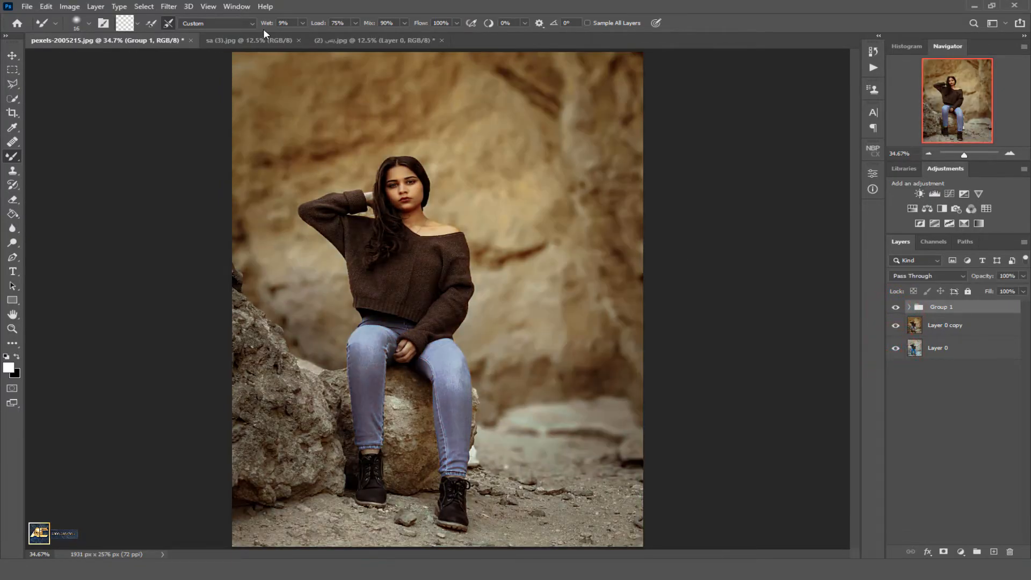
{"action": "left_click", "coordinate": [249, 40]}
{"action": "left_click", "coordinate": [1004, 310]}
{"action": "key", "text": "ctrl+j"}
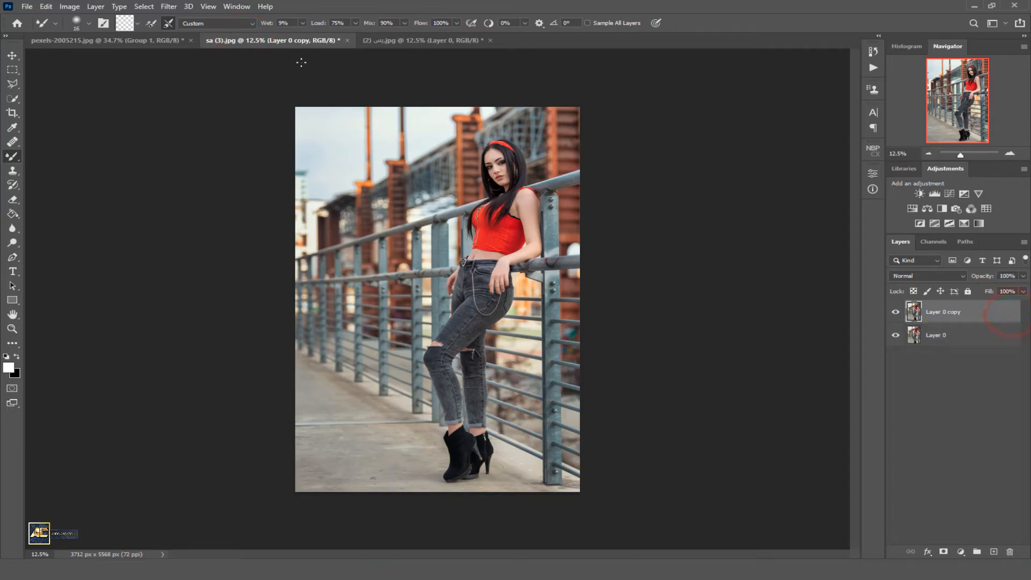
- Open the Camera Raw Filter on the duplicate layer and load the saved .xmp colour-grading settings
{"action": "left_click", "coordinate": [168, 6]}
{"action": "left_click", "coordinate": [188, 95]}
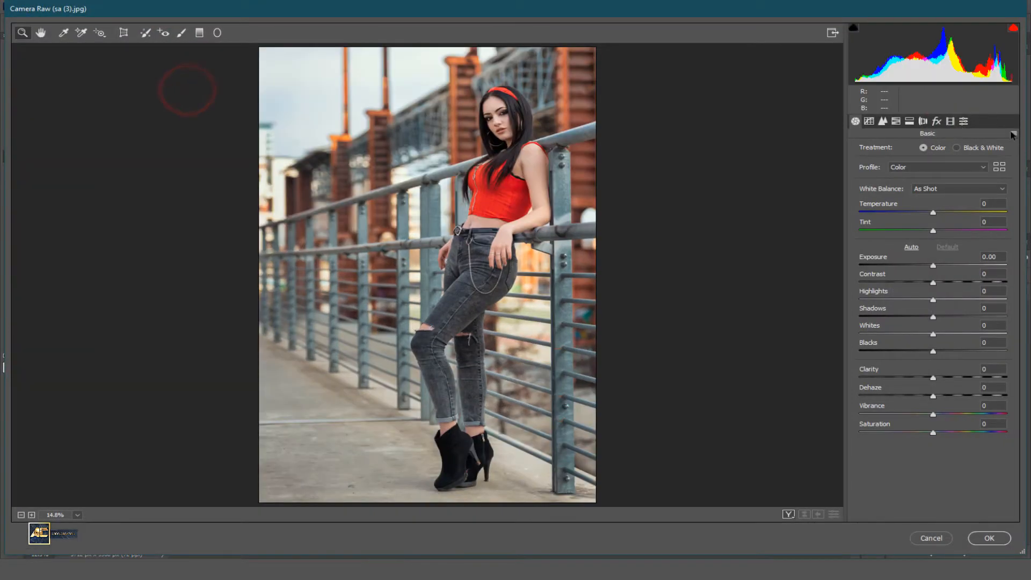
{"action": "left_click", "coordinate": [1013, 135]}
{"action": "left_click", "coordinate": [919, 219]}
{"action": "double_click", "coordinate": [271, 238]}
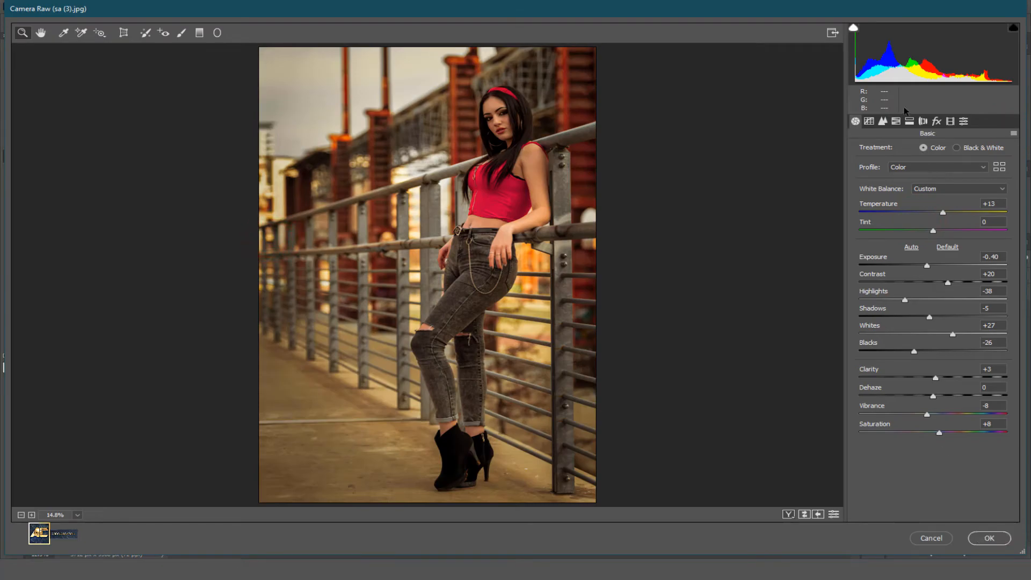
- Set the exposure to -0.25, apply the Camera Raw grade and bring the adjustment group into sa (3).jpg
{"action": "left_click", "coordinate": [937, 122]}
{"action": "left_click_drag", "start_coordinate": [917, 264], "coordinate": [929, 266]}
{"action": "left_click", "coordinate": [855, 122]}
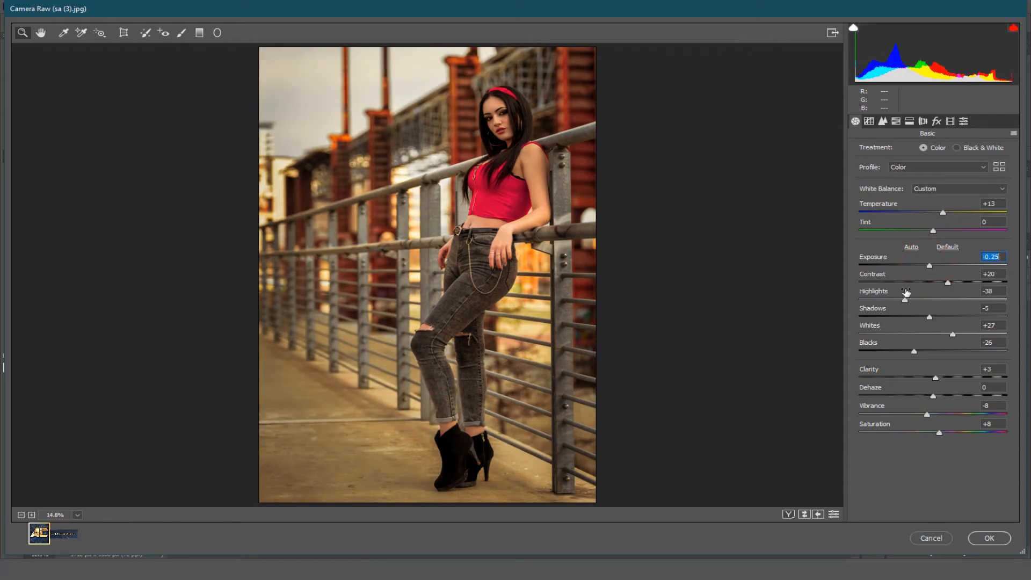
{"action": "left_click", "coordinate": [989, 538]}
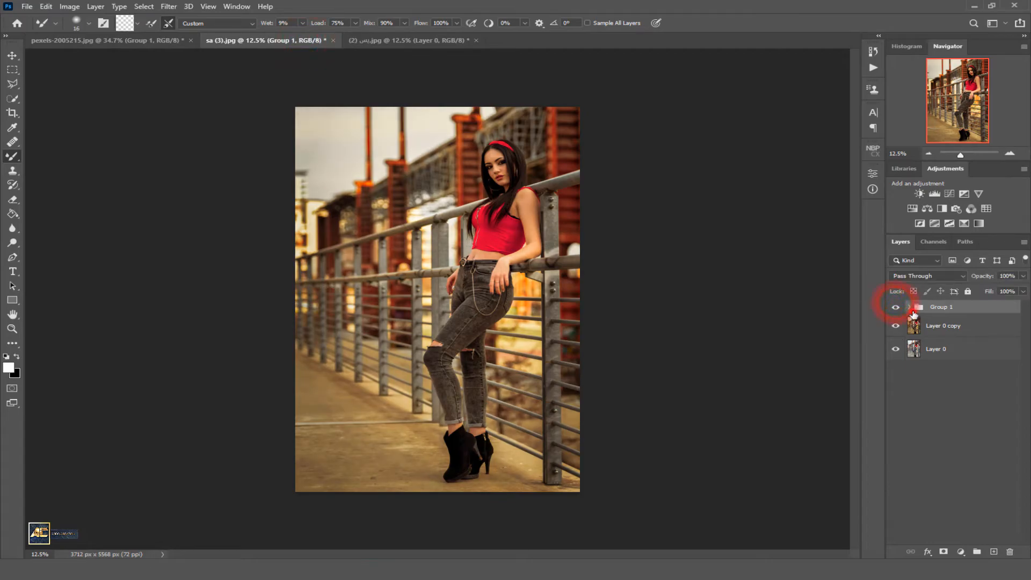
- Fine-tune the Neutrals colour values of the Selective Color layer inside Group 1
{"action": "left_click", "coordinate": [909, 307]}
{"action": "double_click", "coordinate": [926, 348]}
{"action": "left_click", "coordinate": [772, 217]}
{"action": "left_click", "coordinate": [786, 288]}
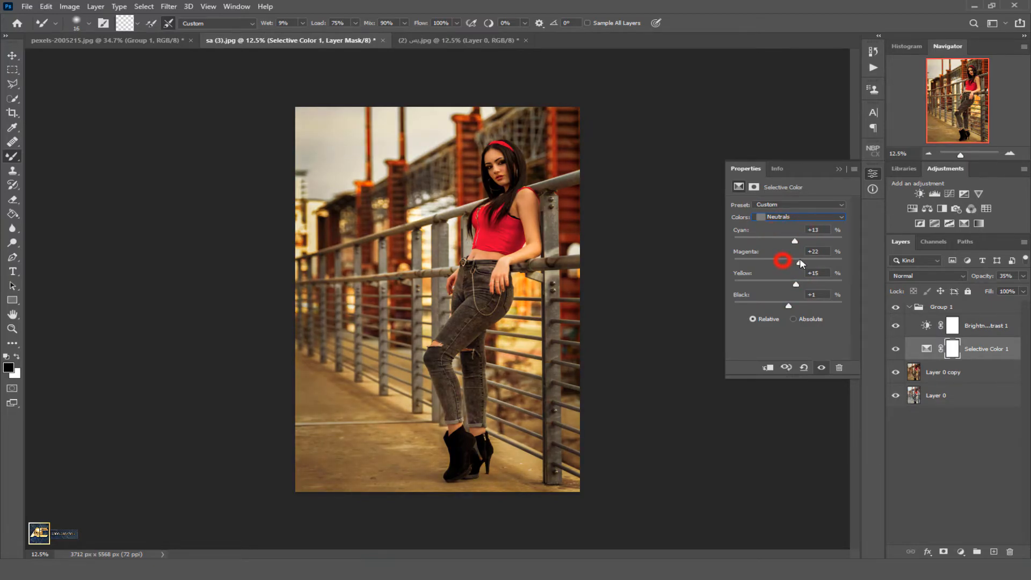
{"action": "left_click_drag", "start_coordinate": [789, 306], "coordinate": [805, 285]}
{"action": "left_click", "coordinate": [841, 169]}
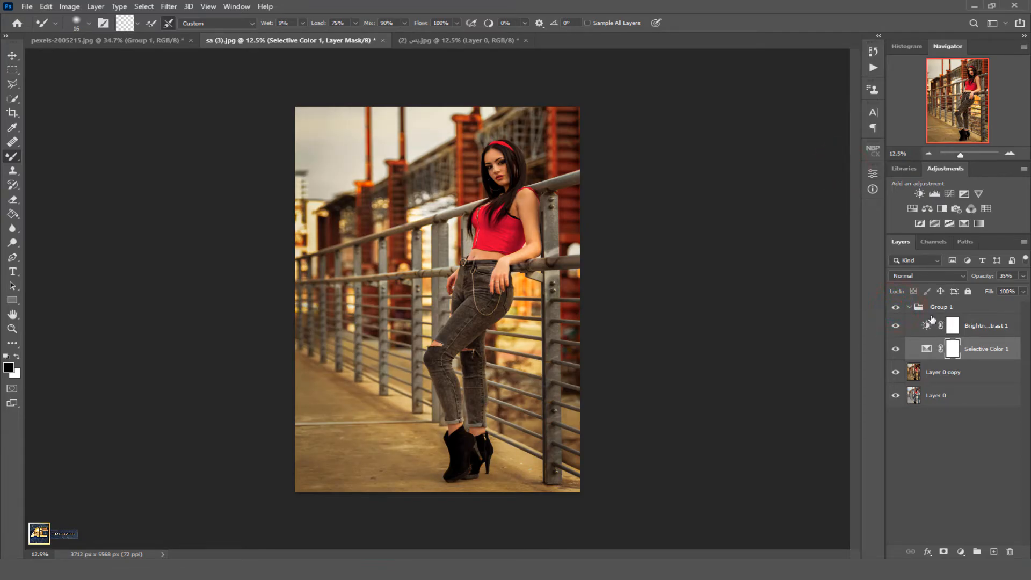
- Collapse Group 1 and compare the graded sa (3).jpg portrait with its original Layer 0
{"action": "left_click", "coordinate": [917, 307]}
{"action": "left_click", "coordinate": [909, 307]}
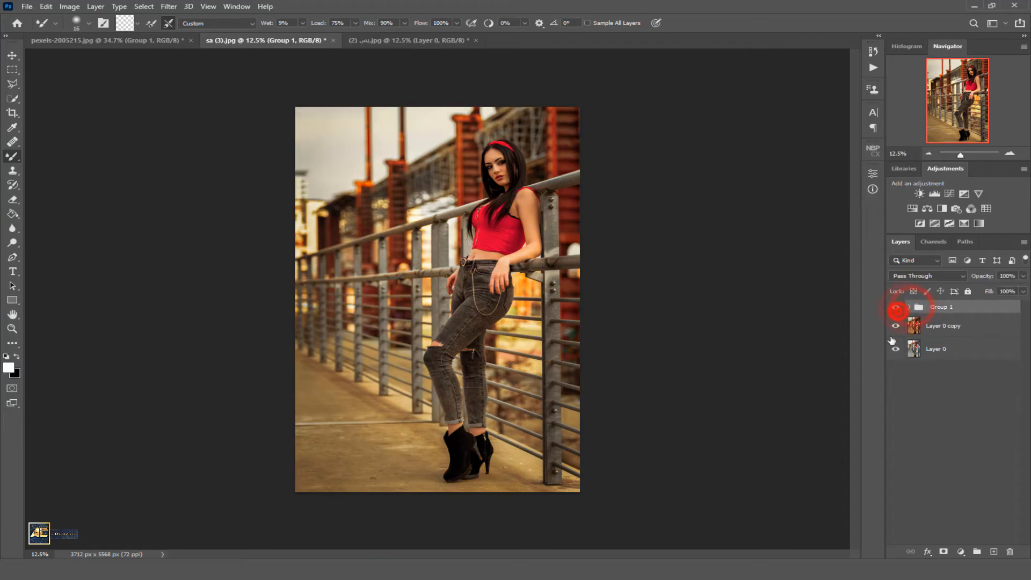
{"action": "left_click", "coordinate": [895, 349], "text": "alt"}
{"action": "left_click", "coordinate": [895, 349], "text": "alt"}
{"action": "left_click", "coordinate": [895, 349], "text": "alt"}
{"action": "left_click", "coordinate": [895, 349], "text": "alt"}
{"action": "left_click", "coordinate": [895, 349], "text": "alt"}
{"action": "left_click", "coordinate": [895, 349], "text": "alt"}
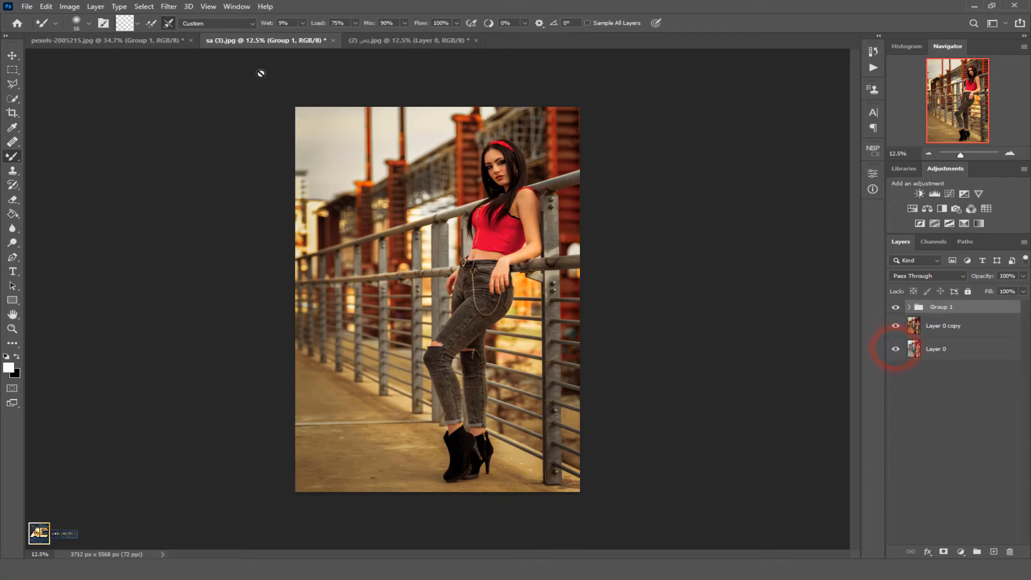
- Switch to the boardwalk portrait document and apply the saved .xmp settings to Layer 0 with the Camera Raw Filter
{"action": "left_click", "coordinate": [376, 41]}
{"action": "left_click", "coordinate": [168, 7]}
{"action": "left_click", "coordinate": [188, 88]}
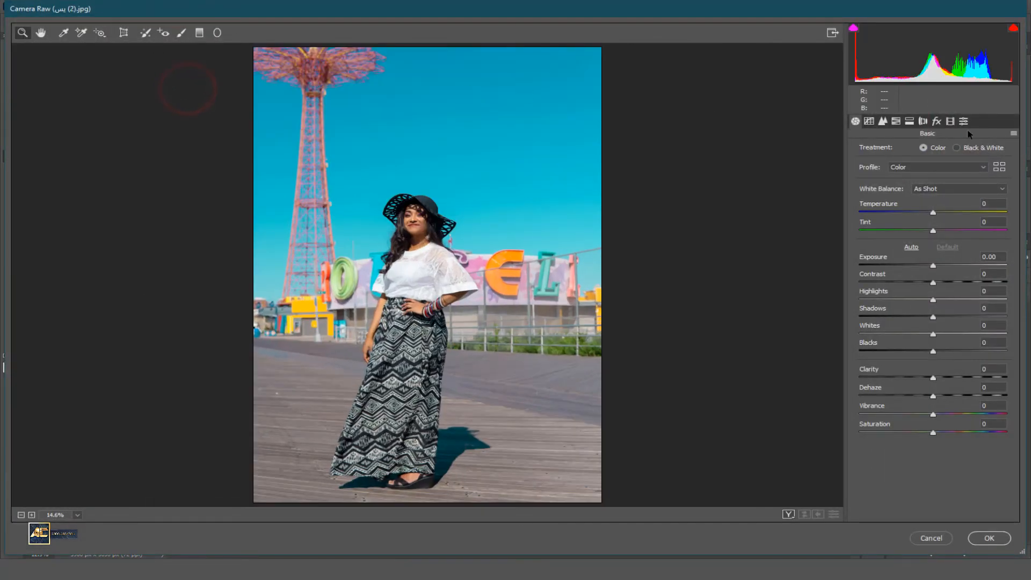
{"action": "left_click", "coordinate": [965, 121]}
{"action": "left_click", "coordinate": [1009, 133]}
{"action": "left_click", "coordinate": [954, 216]}
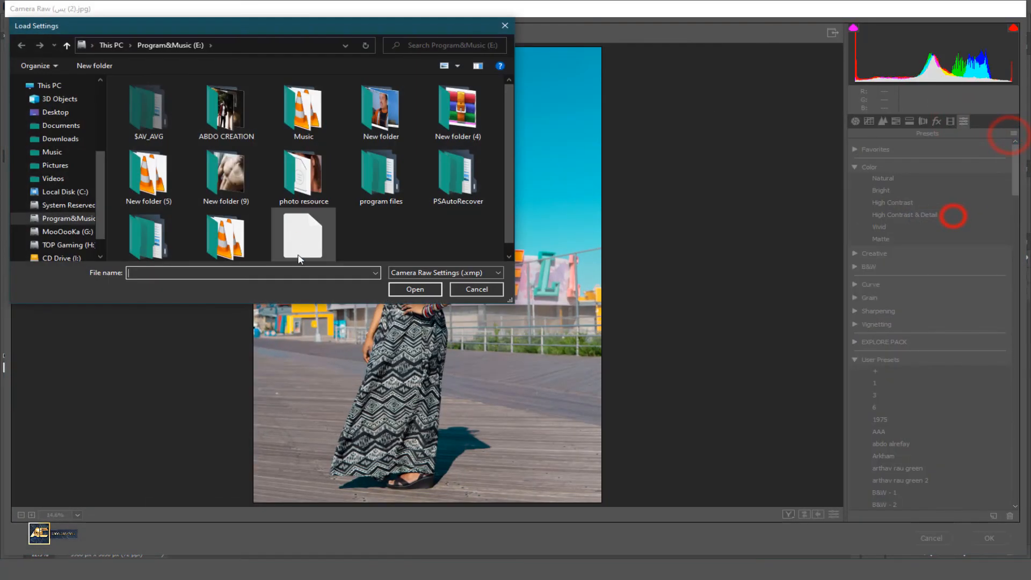
{"action": "double_click", "coordinate": [302, 236]}
{"action": "left_click", "coordinate": [989, 538]}
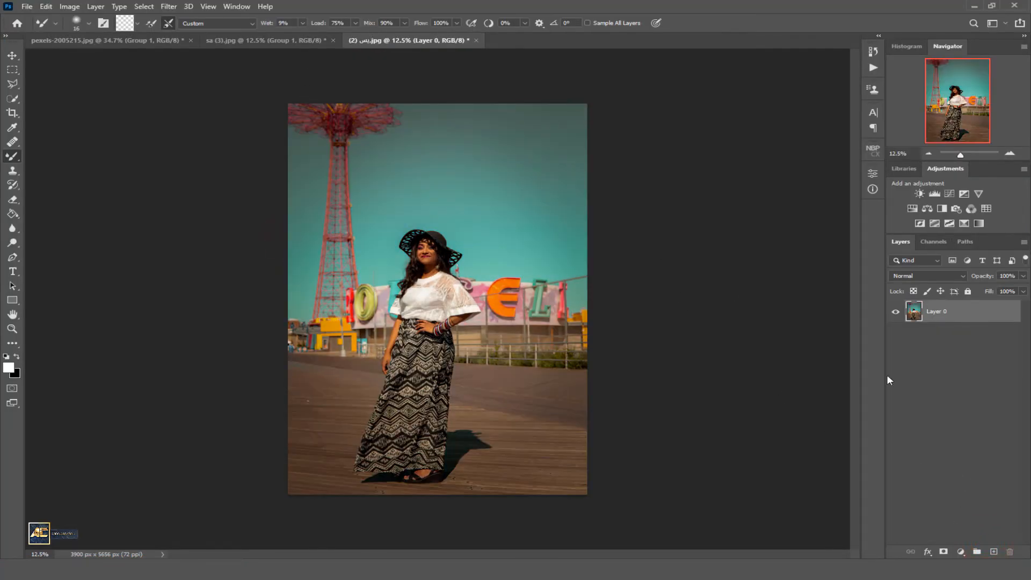
- Paste the adjustment group above Layer 0 in the boardwalk portrait and toggle its visibility to check the effect
{"action": "key", "text": "ctrl+v"}
{"action": "left_click", "coordinate": [896, 308]}
{"action": "left_click", "coordinate": [895, 308]}
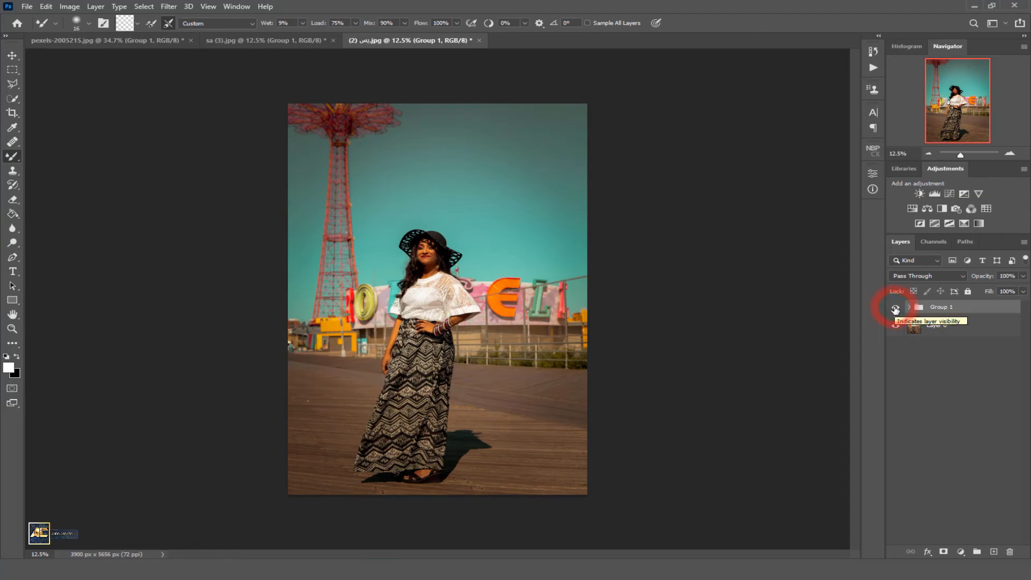
- Compare the boardwalk portrait's opening state with its latest state in the document history
{"action": "left_click", "coordinate": [873, 51]}
{"action": "left_click", "coordinate": [785, 87]}
{"action": "left_click", "coordinate": [769, 149]}
{"action": "left_click", "coordinate": [774, 86]}
{"action": "left_click", "coordinate": [761, 150]}
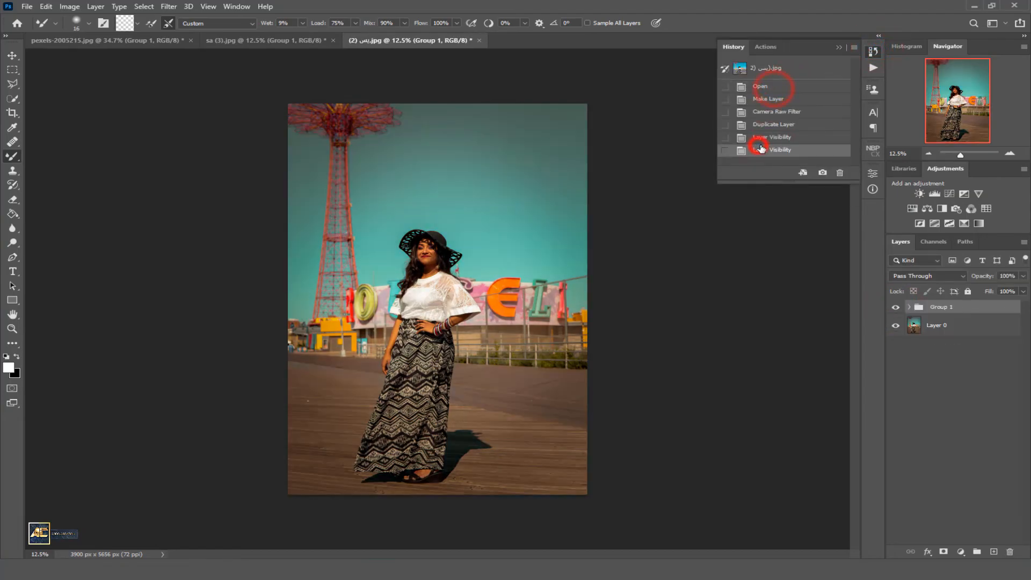
{"action": "left_click", "coordinate": [684, 199]}
{"action": "left_click", "coordinate": [566, 215]}
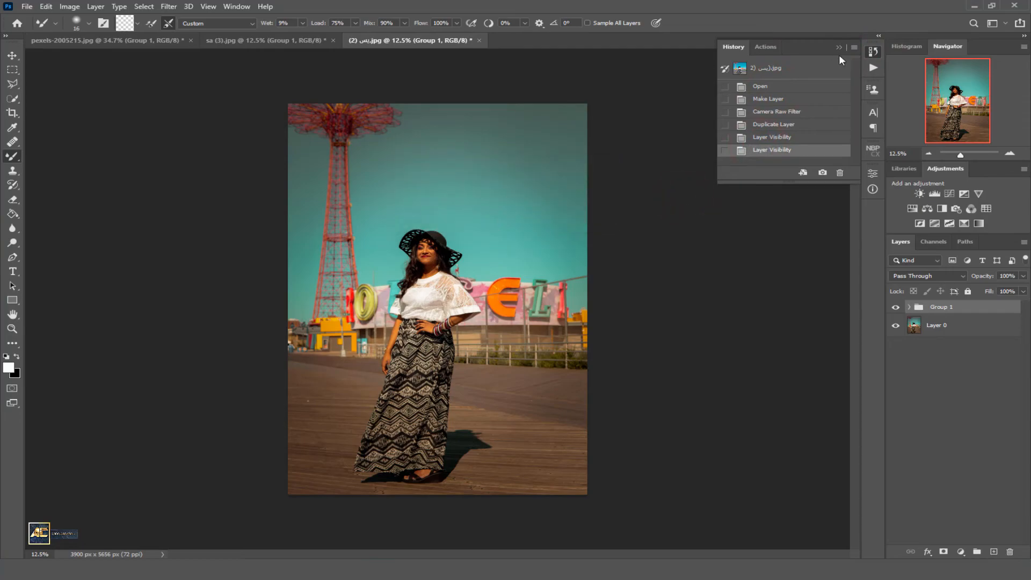